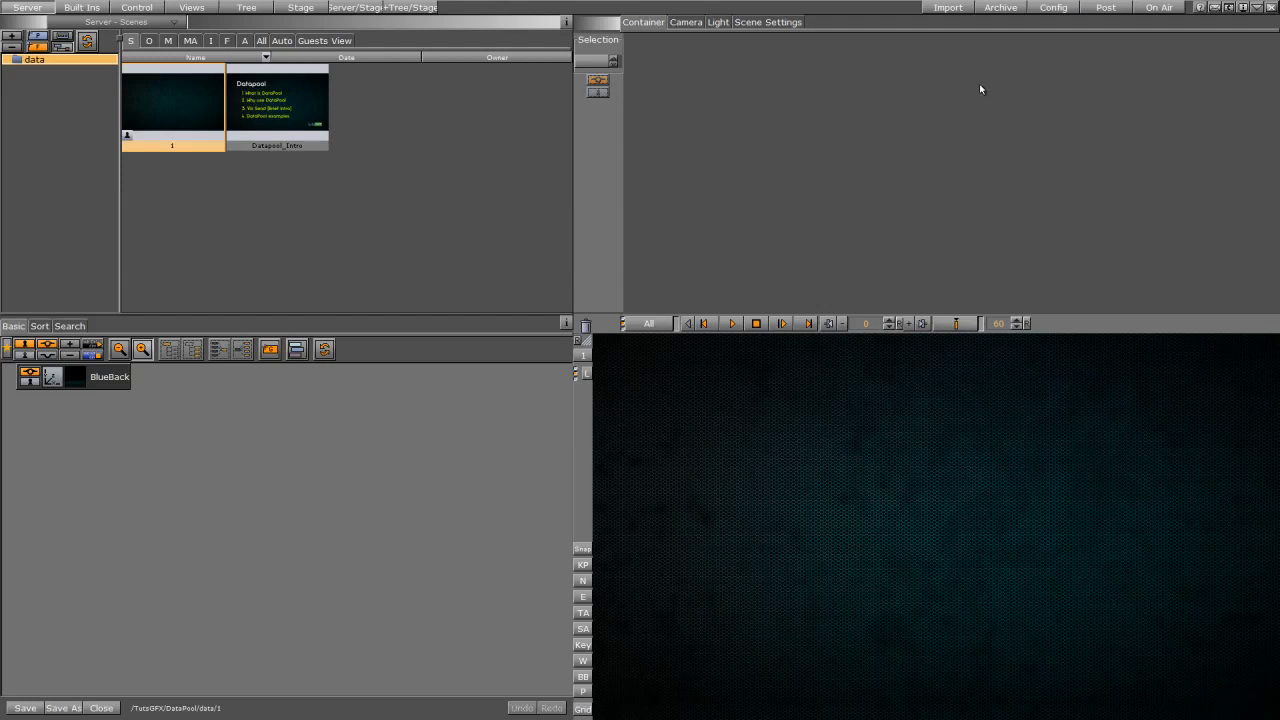
Step: Add a group container to the scene tree and place a Sphere geometry inside it
drag(277, 100, 408, 240)
drag(408, 240, 397, 226)
click(75, 8)
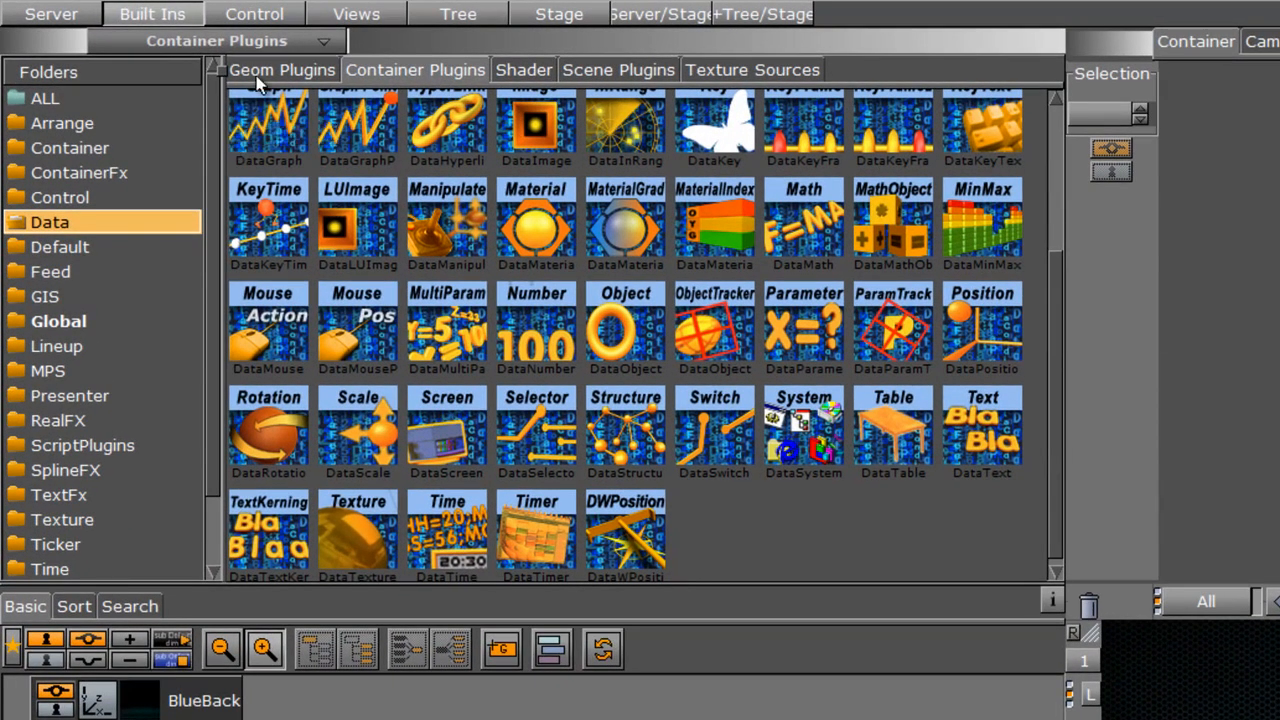
click(258, 79)
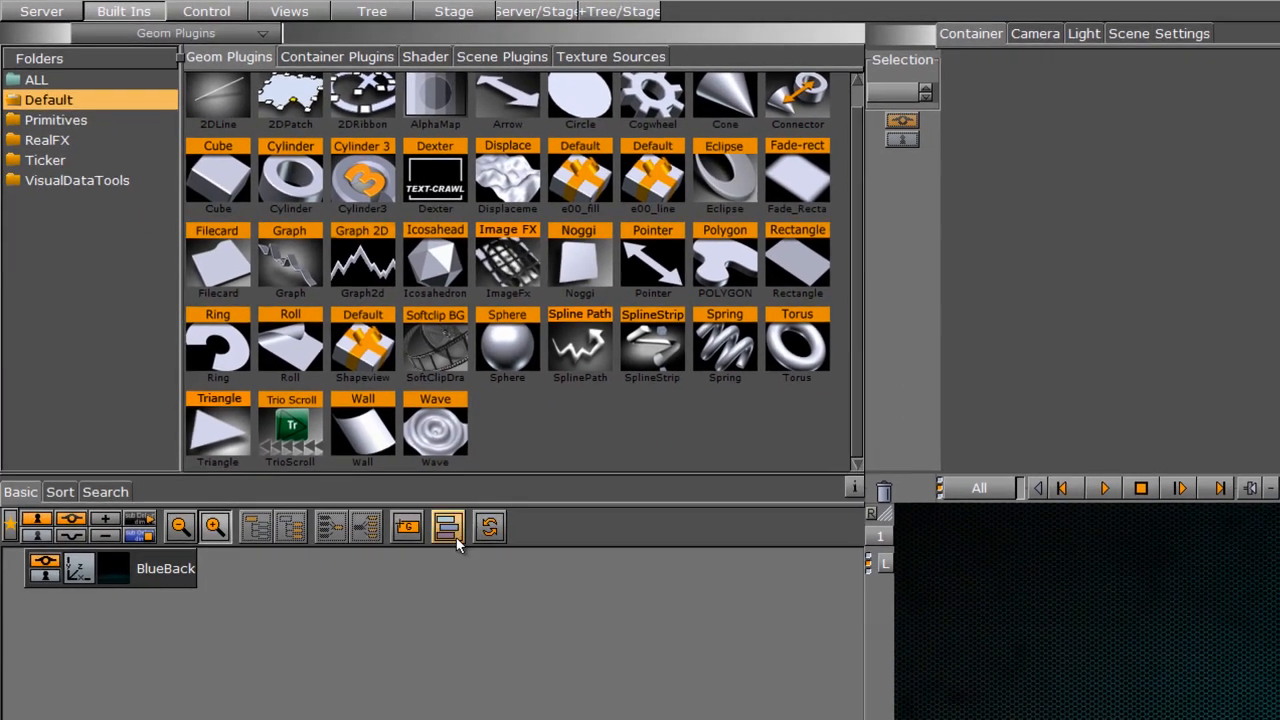
drag(407, 527, 41, 670)
drag(507, 357, 130, 604)
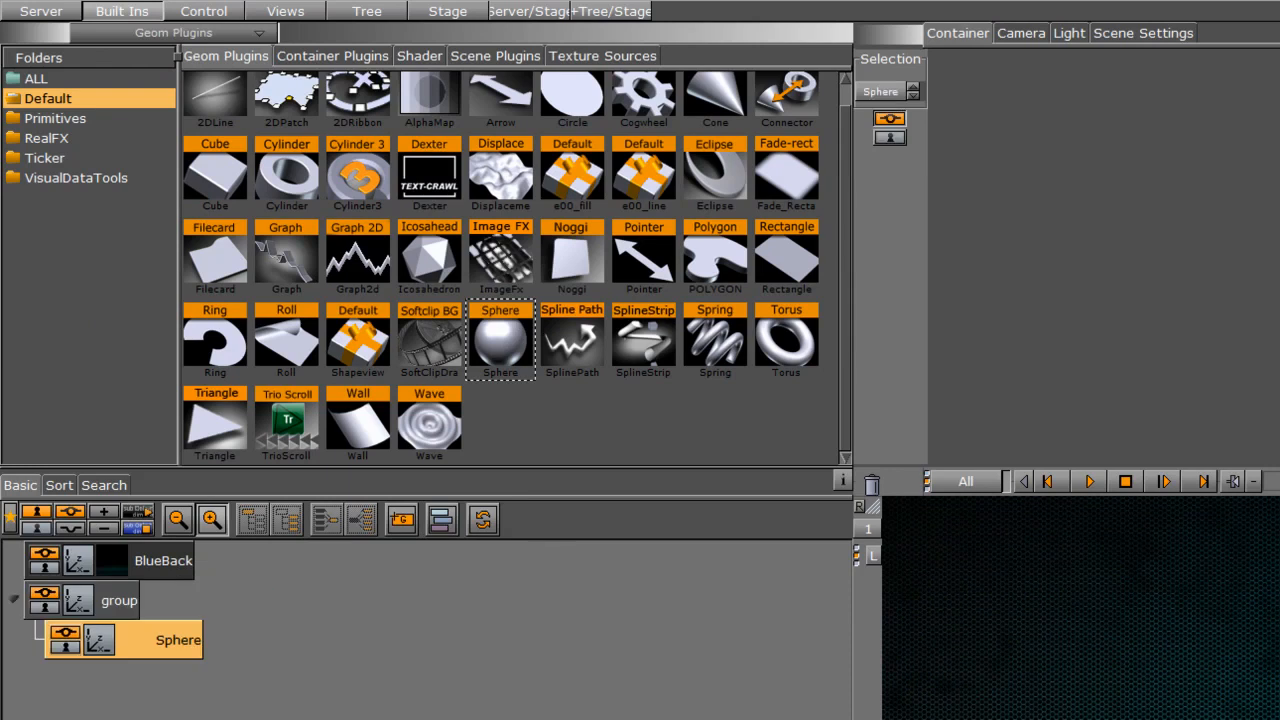
Step: Apply the YELLOW material to the sphere and rename its container to ball
click(41, 11)
click(250, 61)
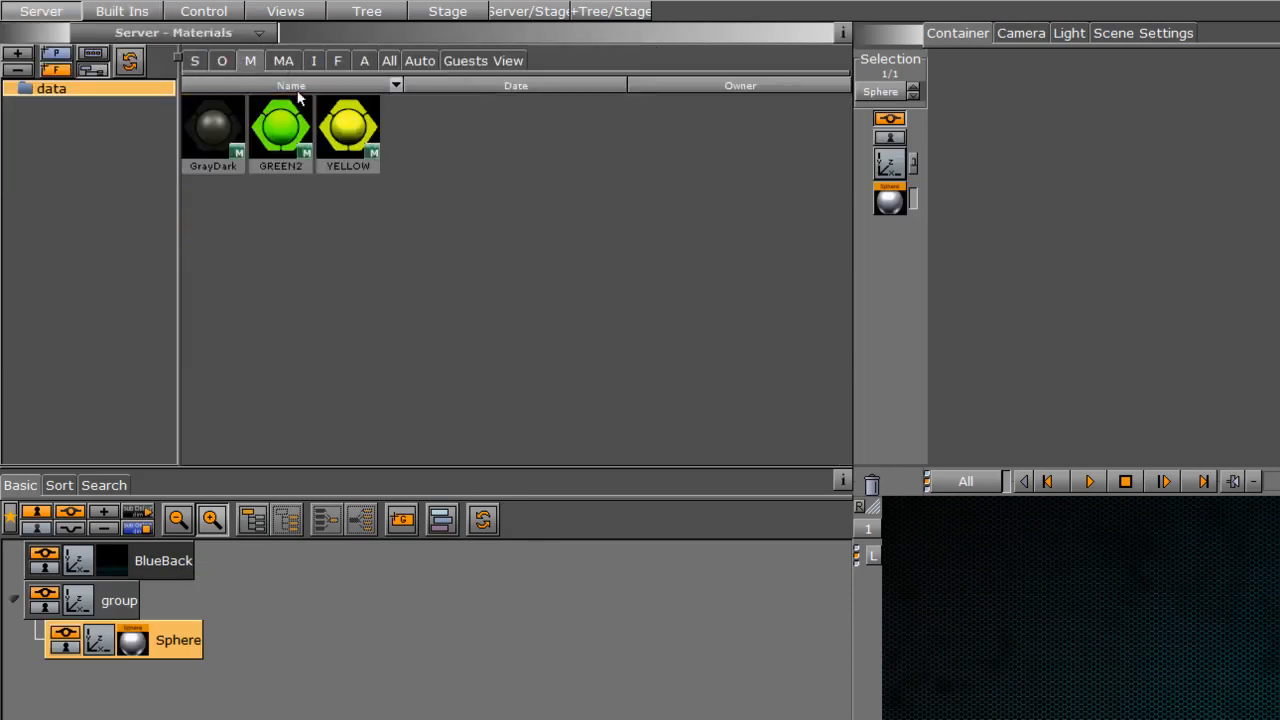
drag(348, 128, 184, 648)
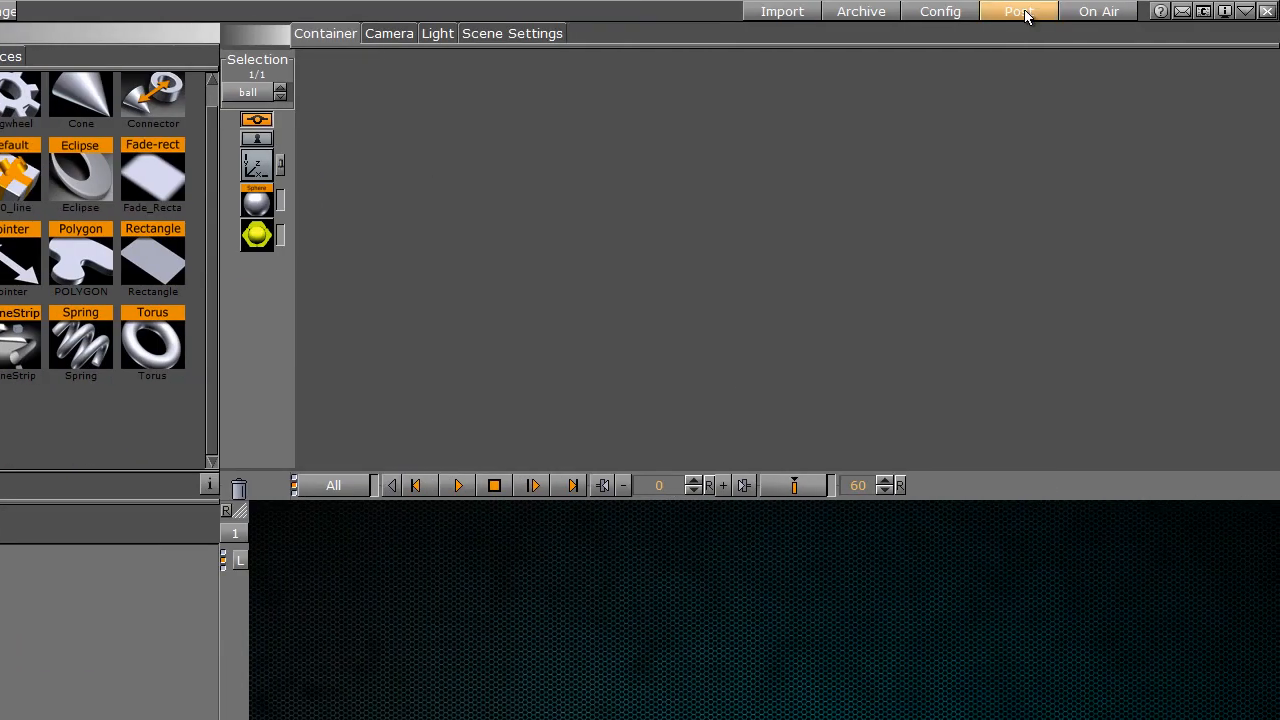
Step: Put the scene on air and start Viz Send from the Viz 3.6 program folder
click(1090, 12)
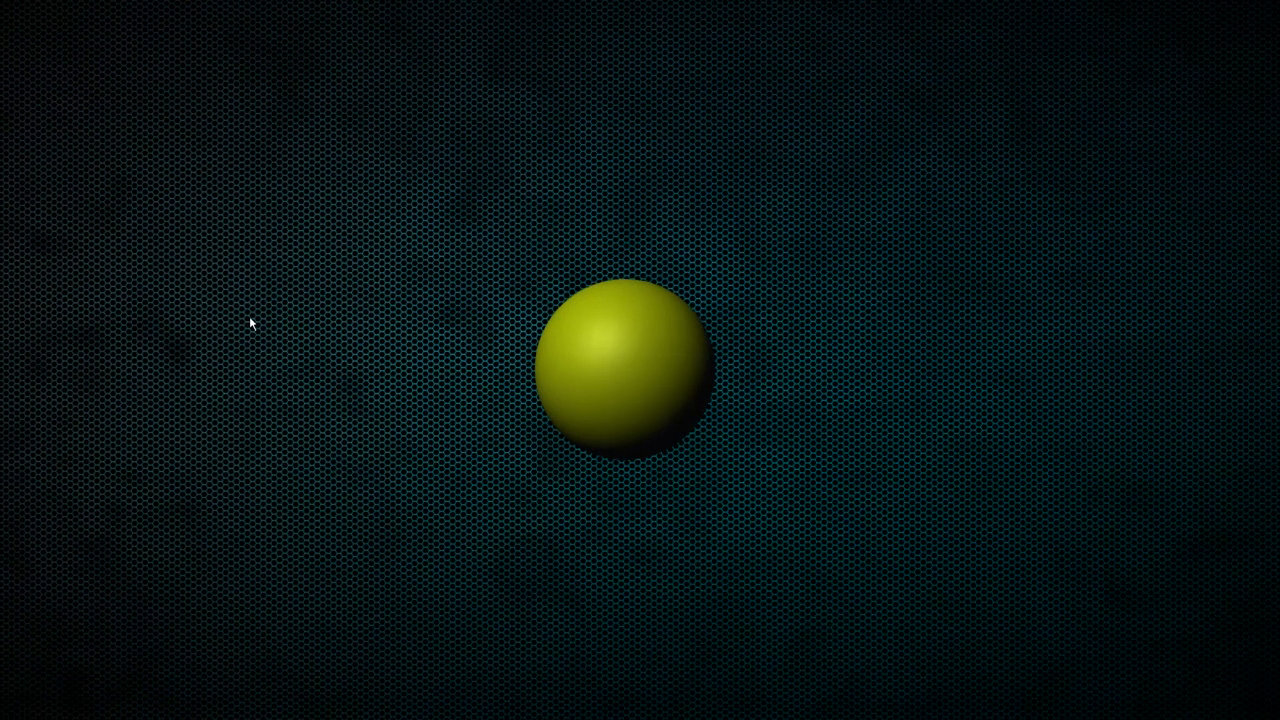
key(alt+Tab)
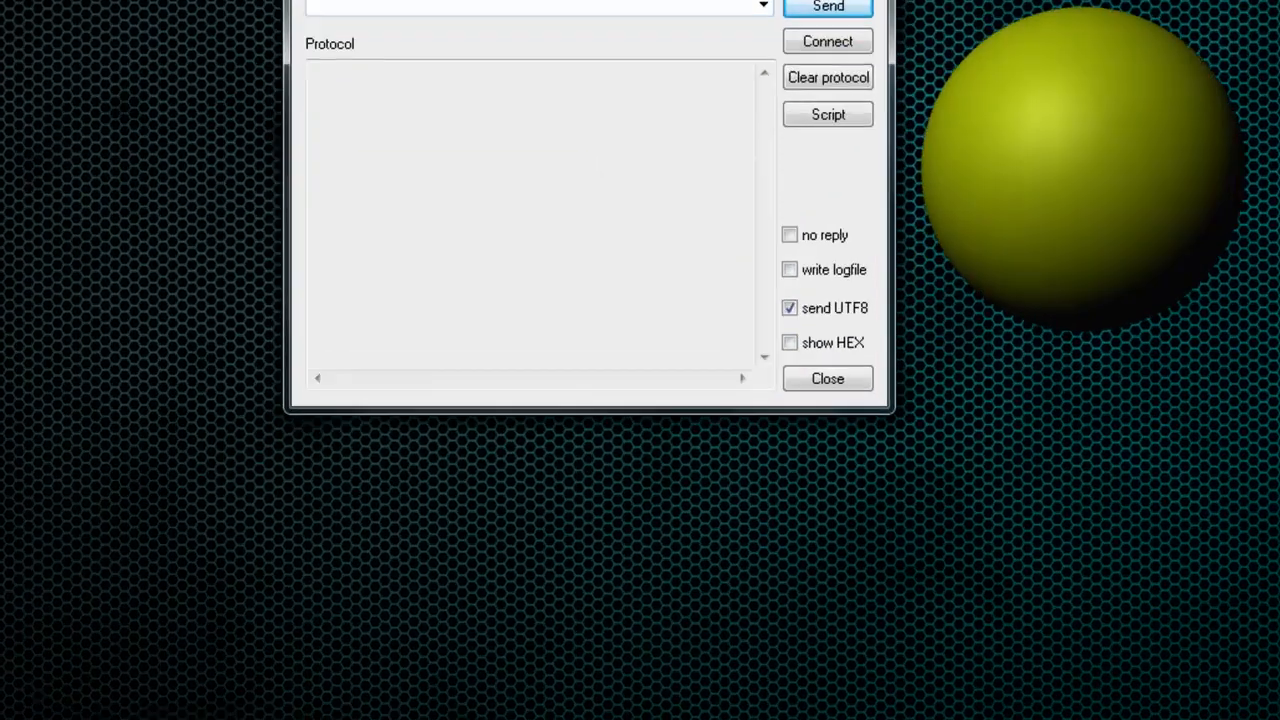
click(38, 718)
click(155, 645)
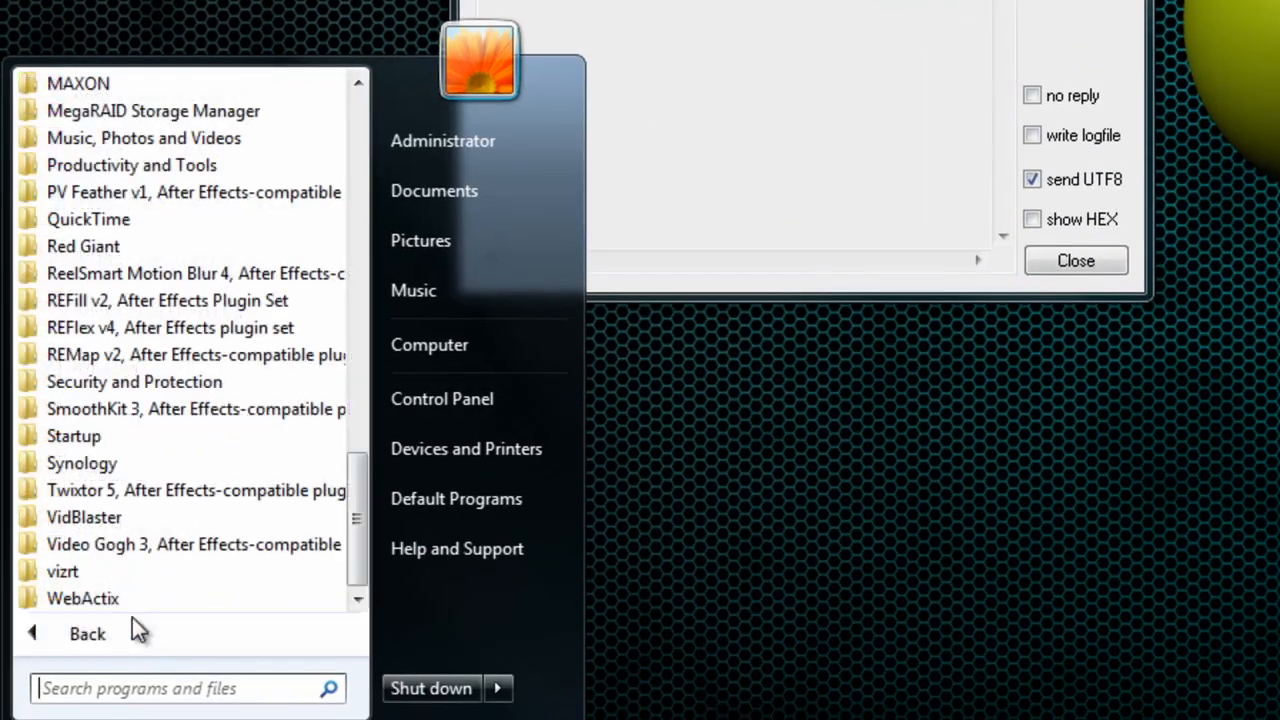
click(100, 574)
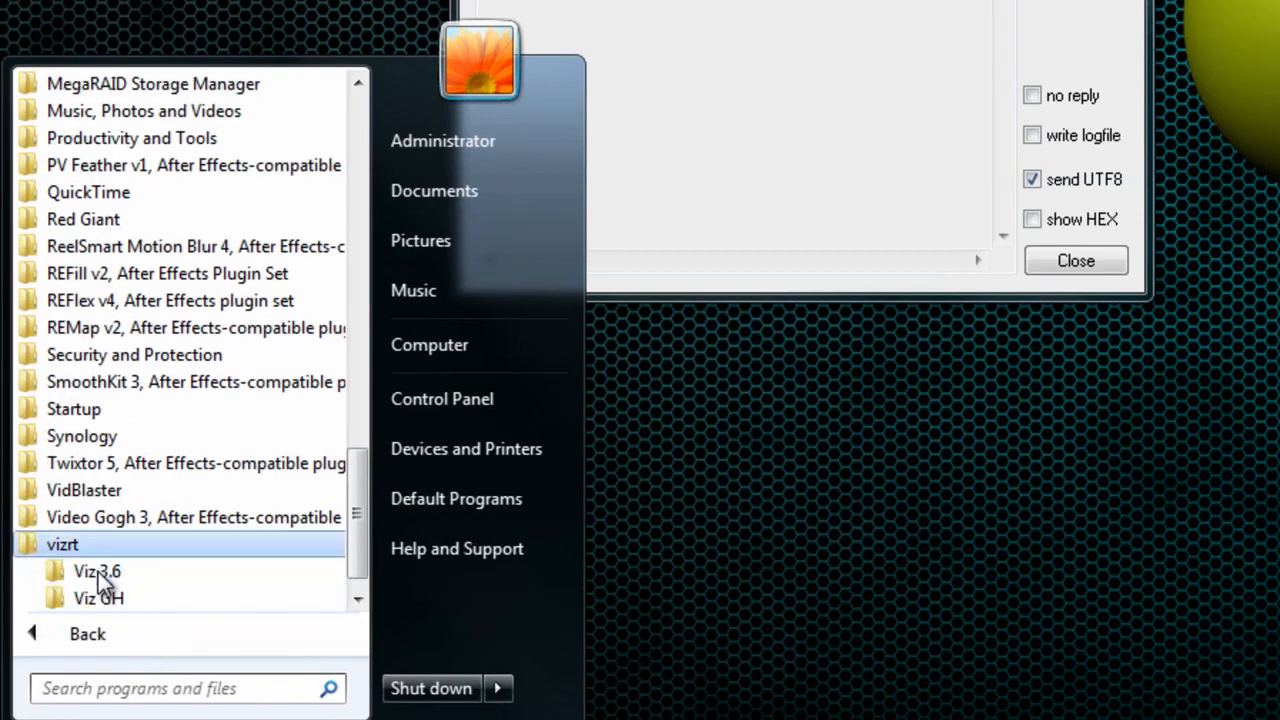
click(190, 576)
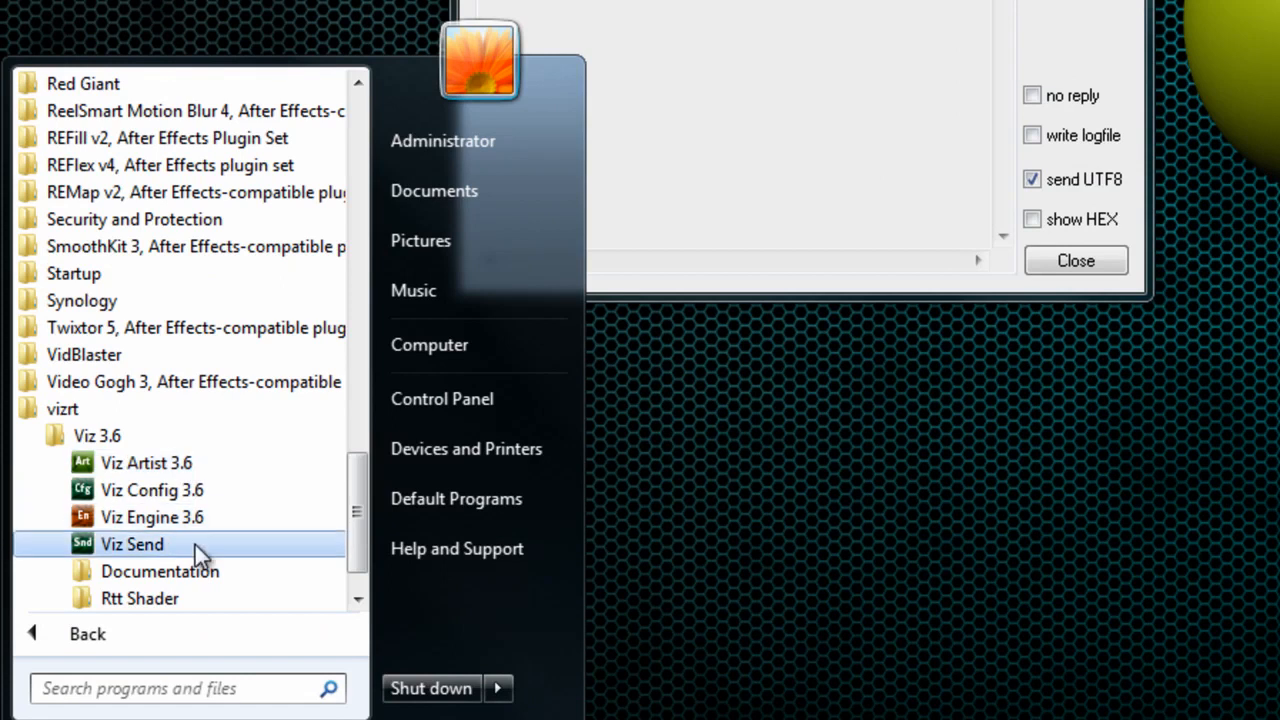
click(195, 545)
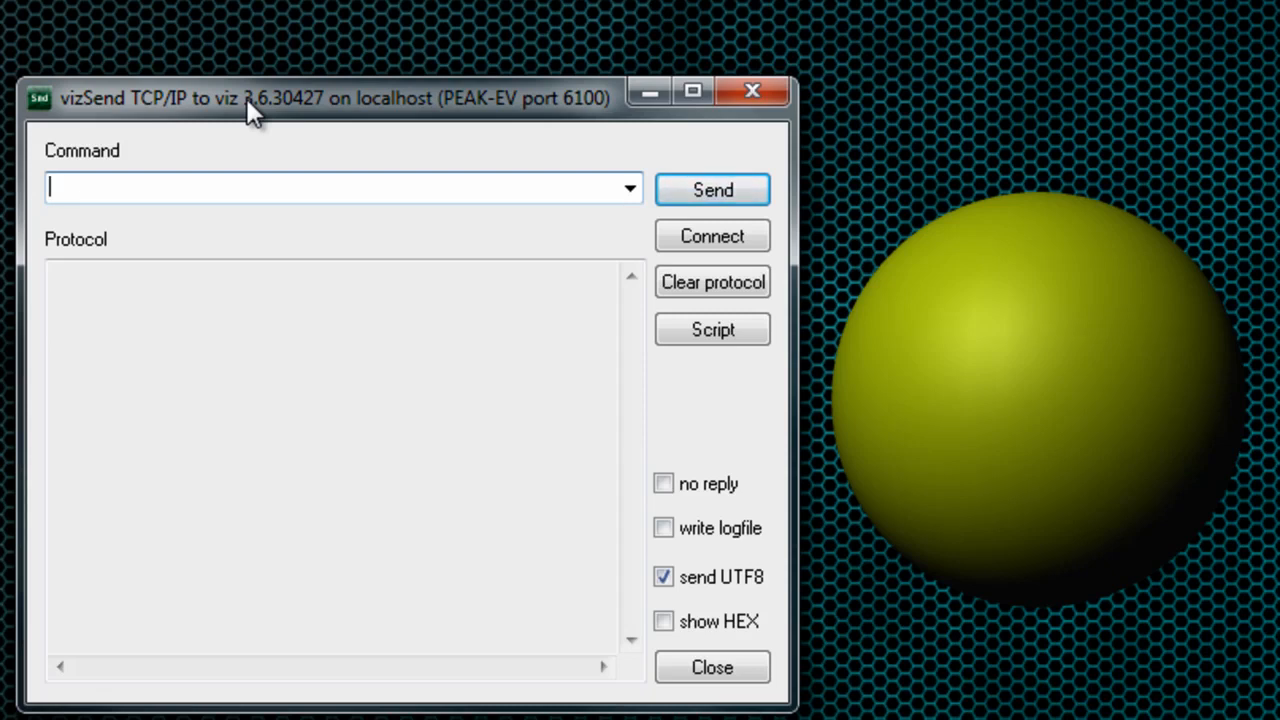
Step: Send the command REND*TREE*$ball*TRANSFORMATION*POSITION SET 100 100 100 to move the ball
text(REND*)
text(TR)
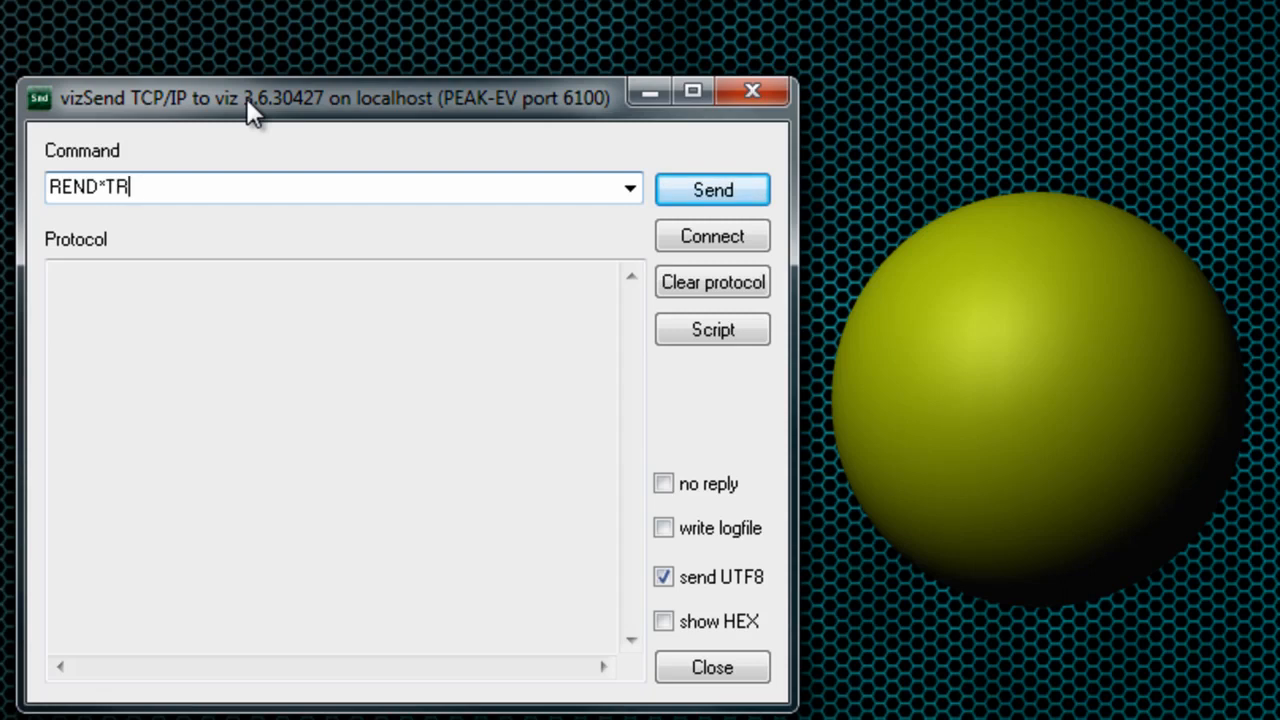
text(EE*$ball*TRANSFRO)
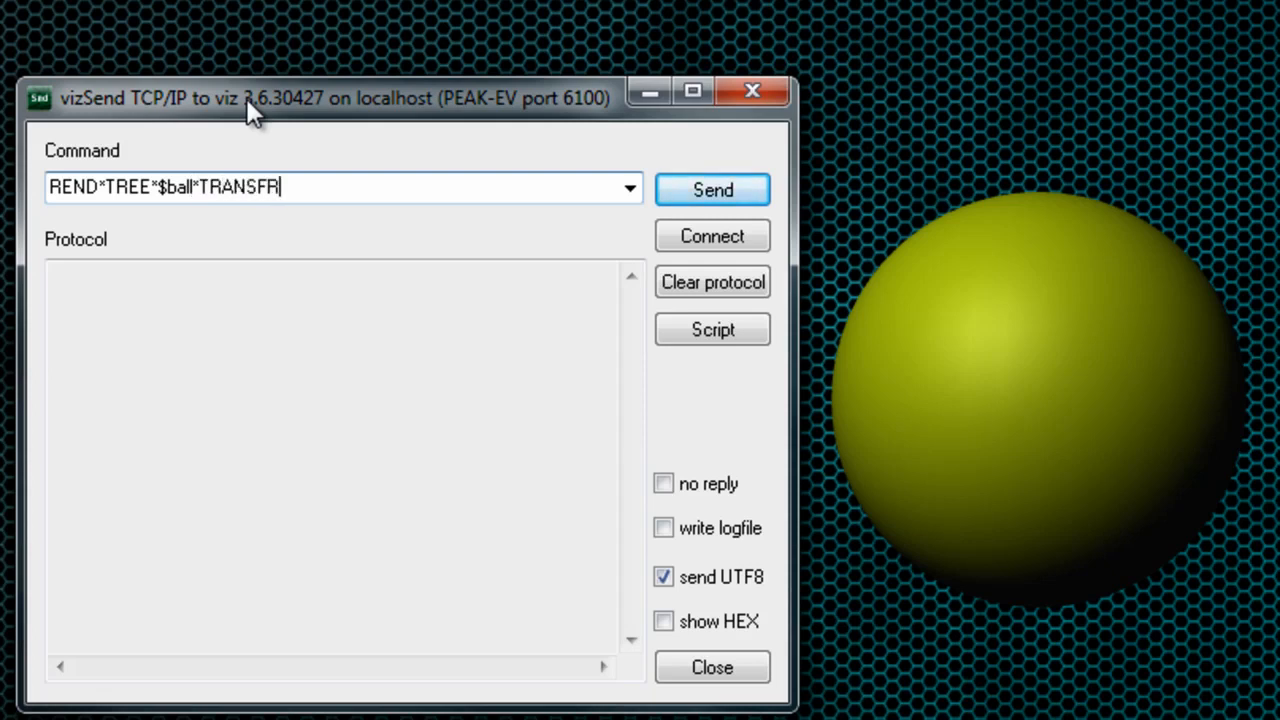
key(BackSpace)
key(BackSpace)
text(ORM)
key(BackSpace)
text(RMATION*)
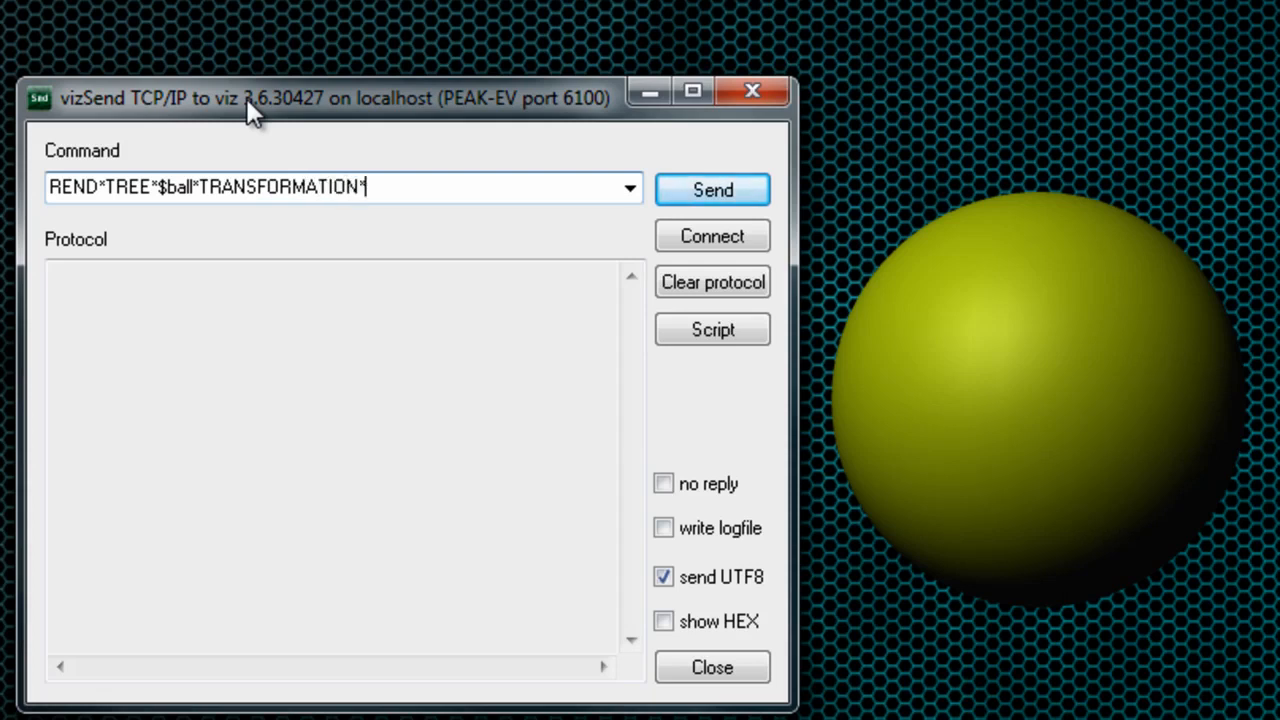
text(POSITION)
text( S)
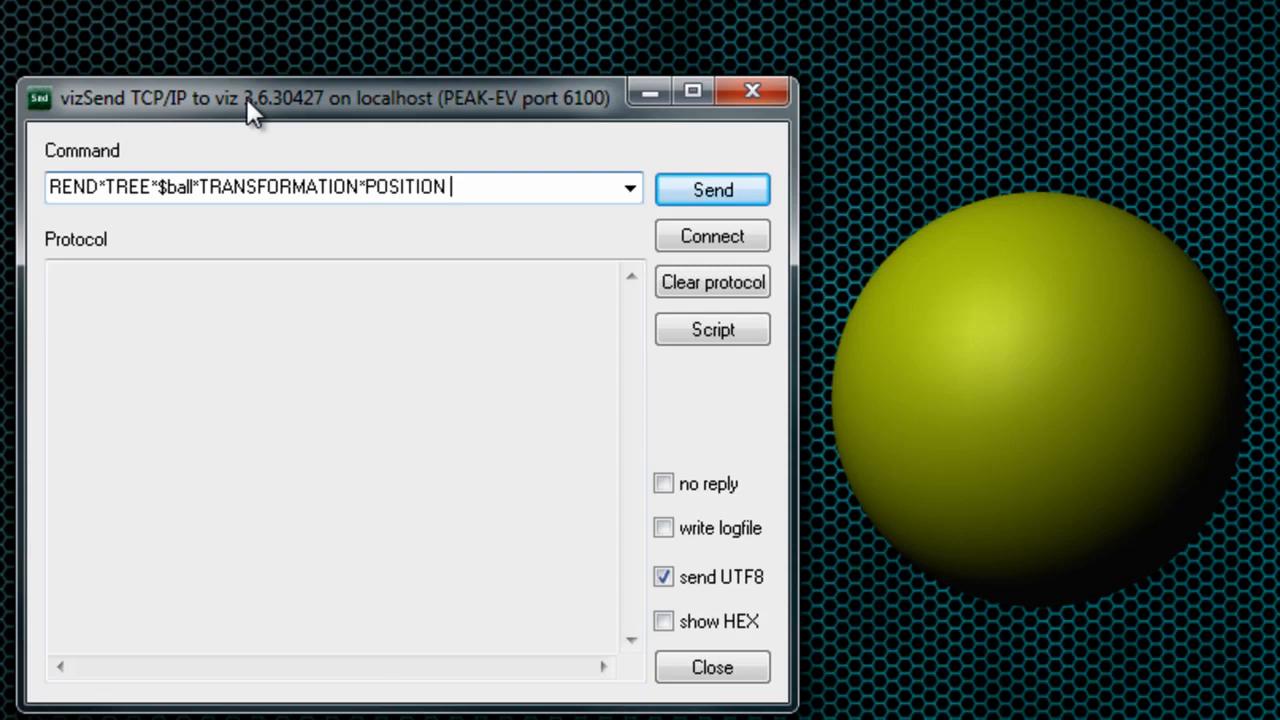
text(ET 100 100 100)
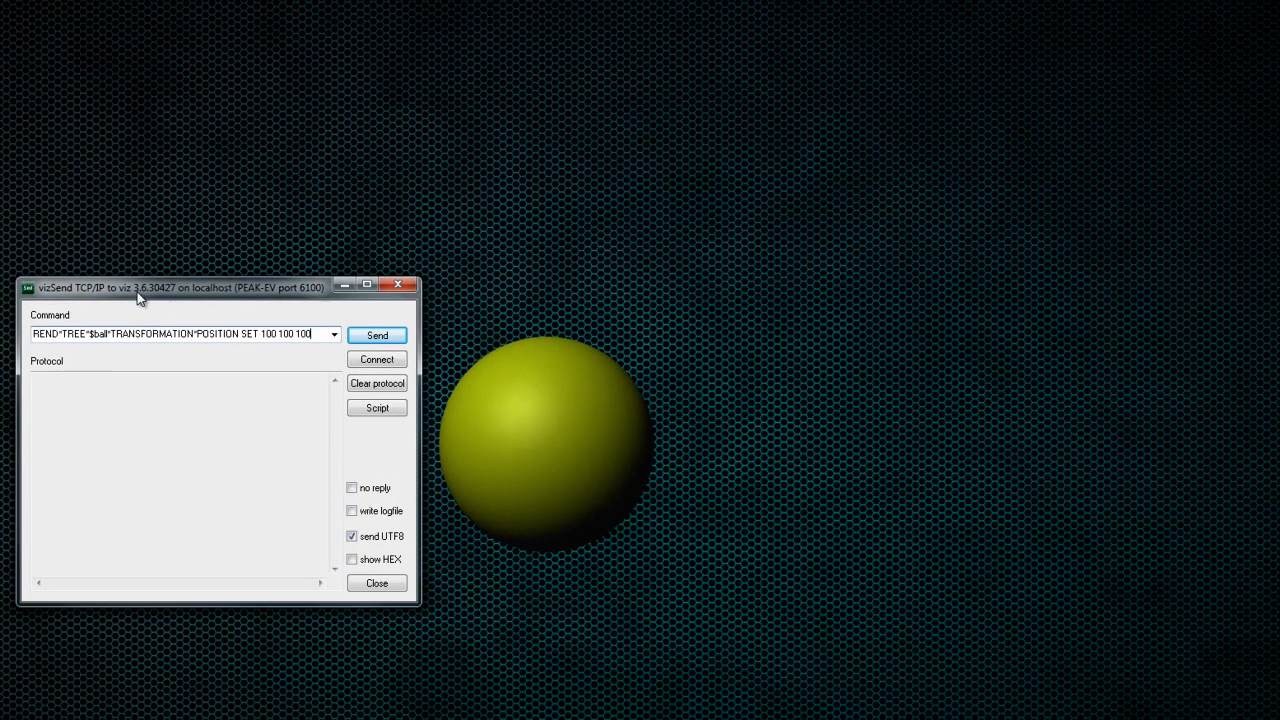
click(376, 336)
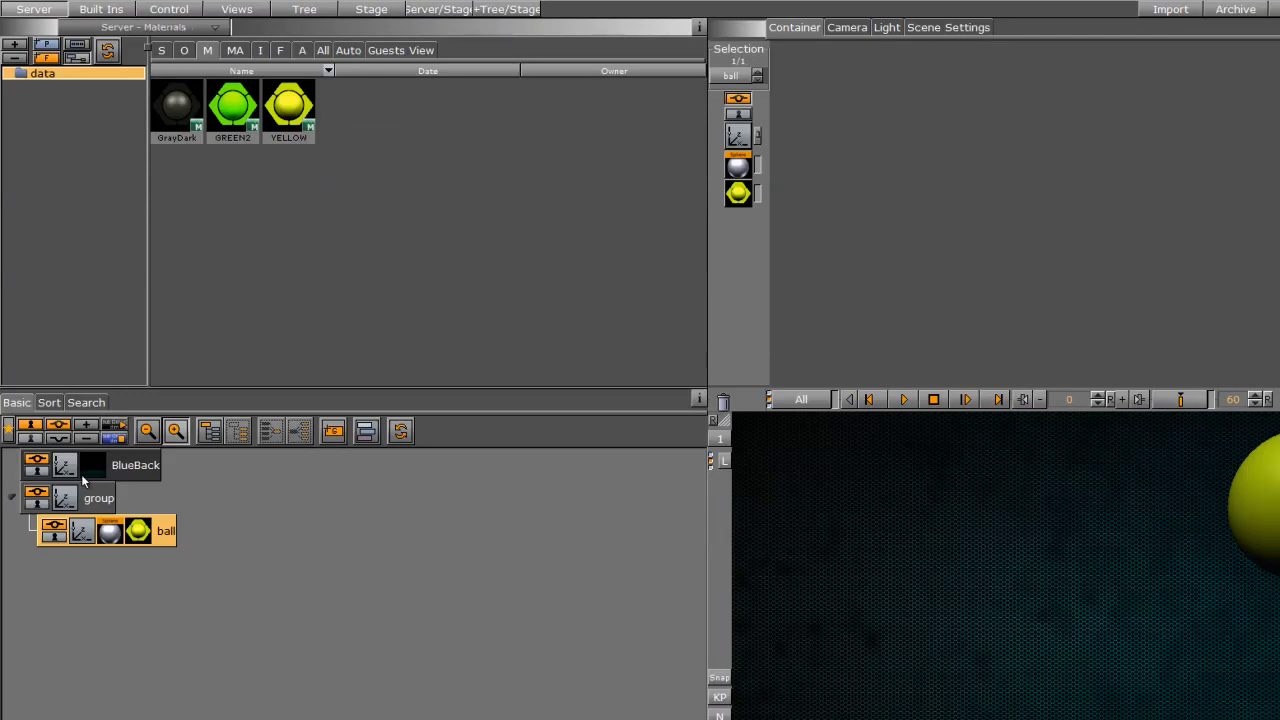
Step: Switch back to Viz Artist and reset the ball's X, Y and Z position to 0
click(738, 135)
click(905, 110)
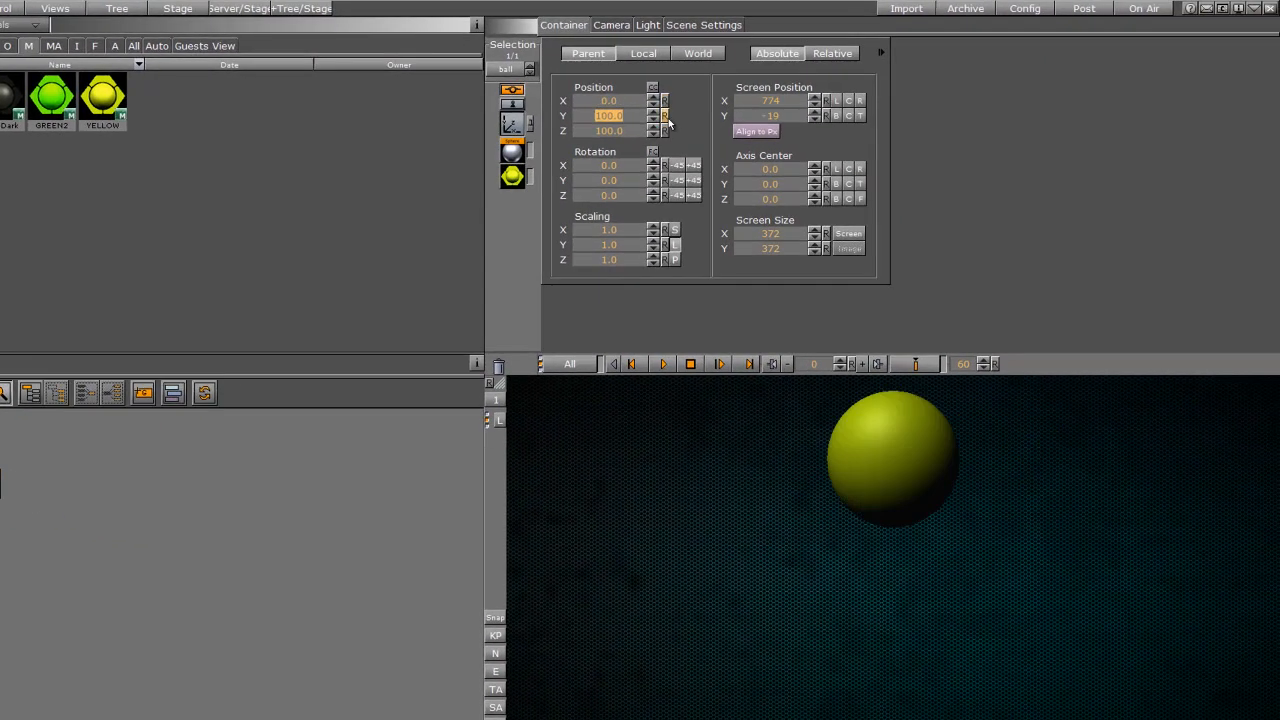
click(664, 116)
click(665, 131)
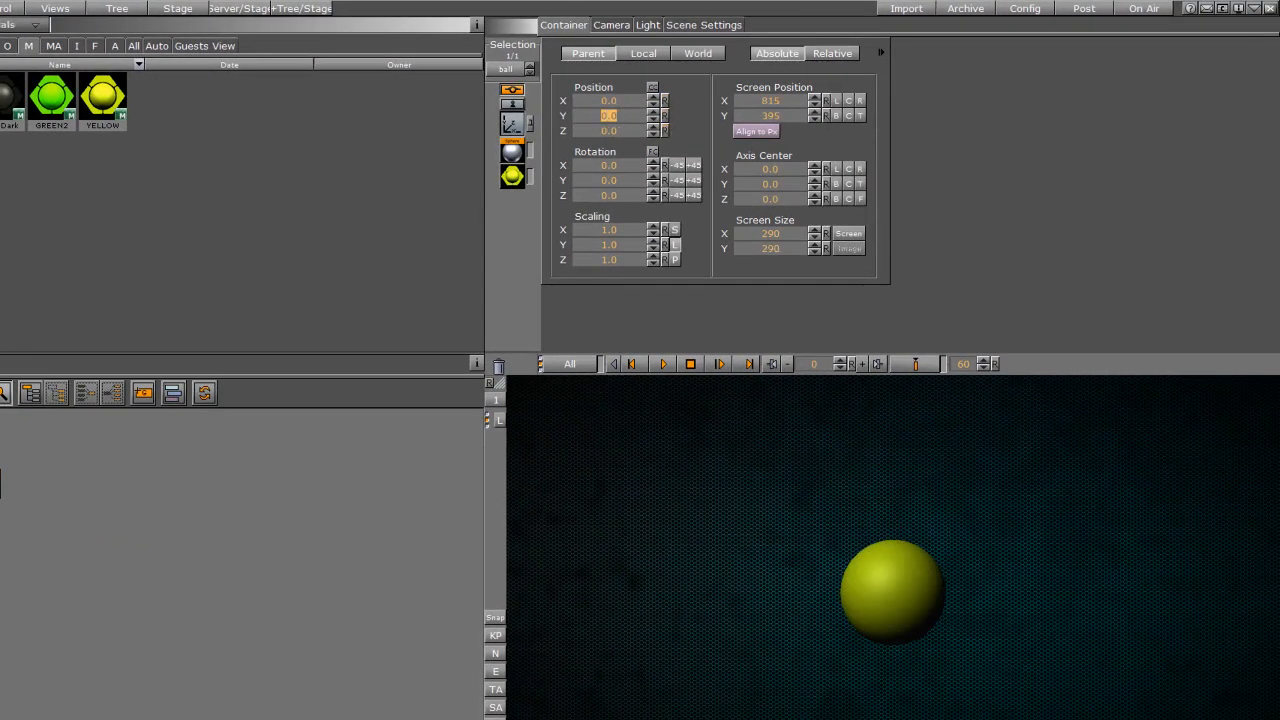
Step: Add the DataPosition container plugin from the Data folder to the ball container
click(72, 10)
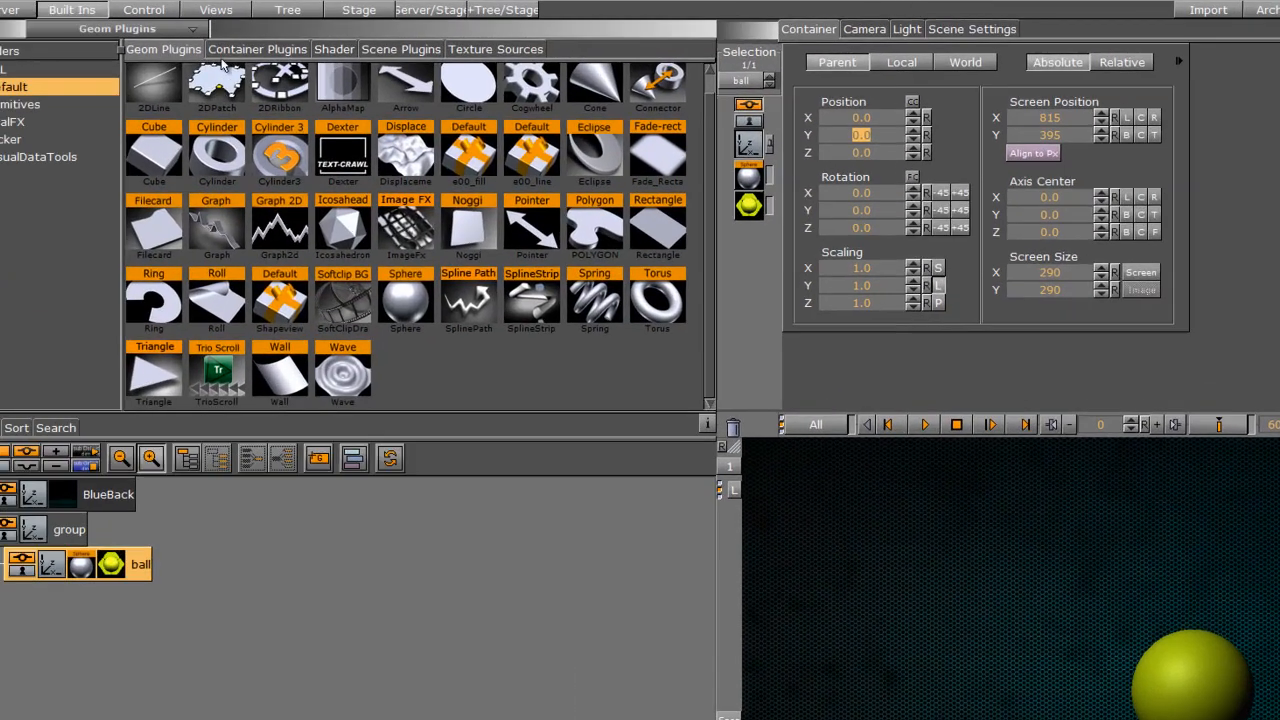
click(250, 50)
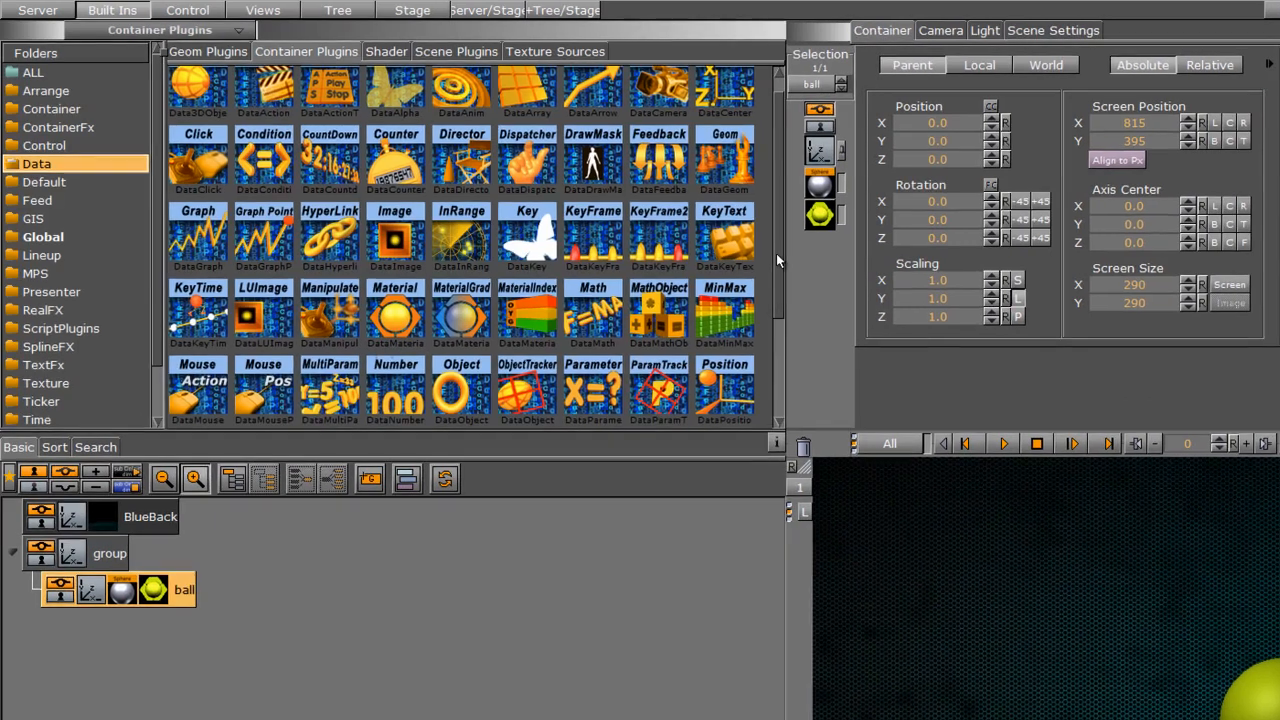
scroll(730, 285, down, 3)
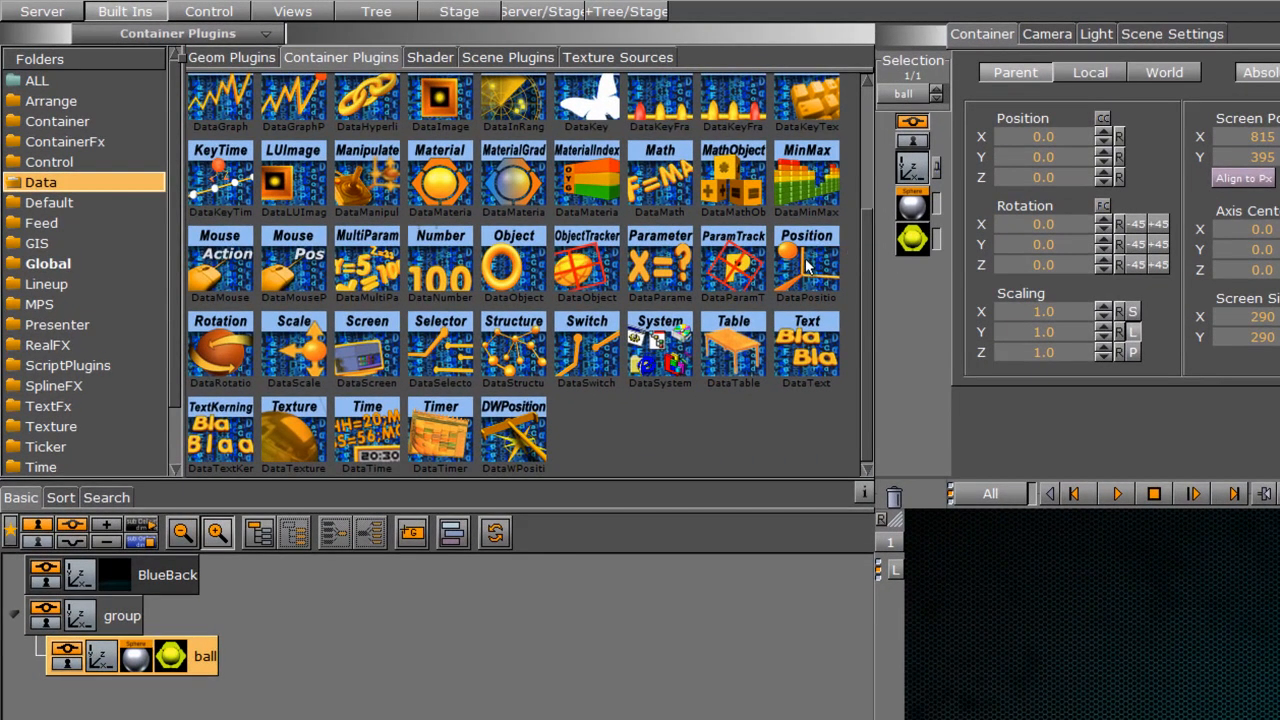
drag(806, 262, 205, 664)
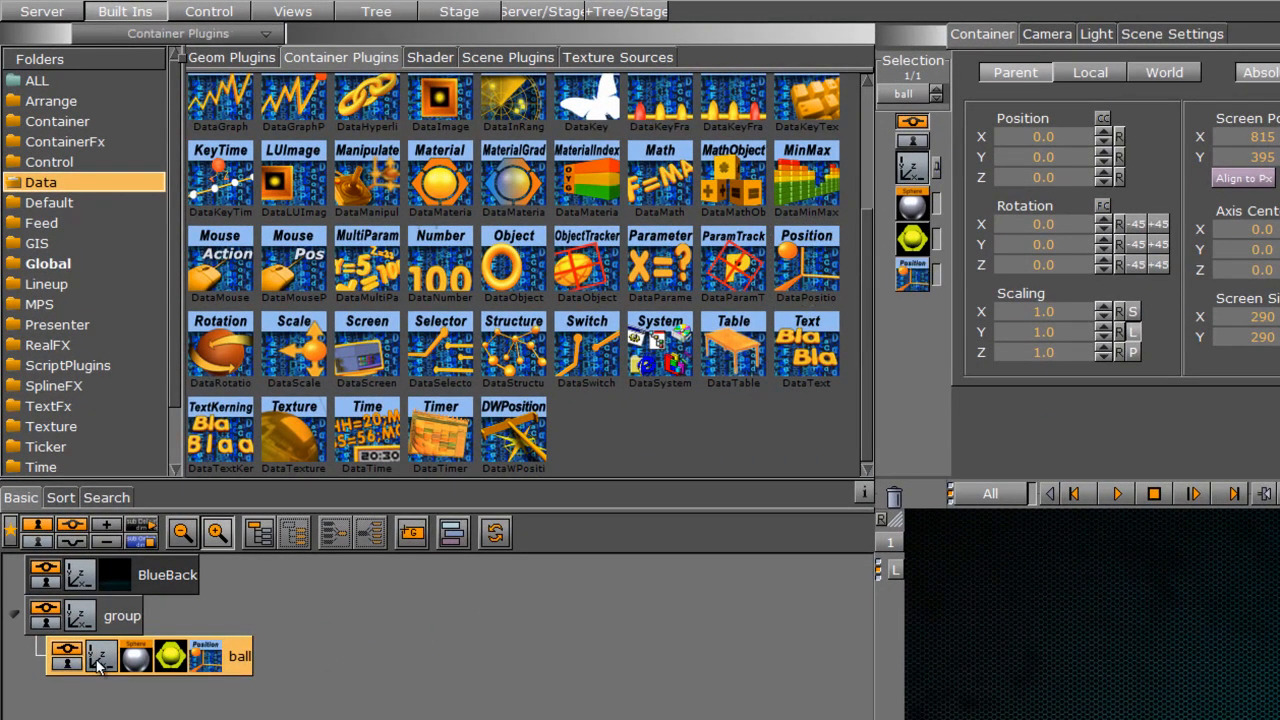
Step: Configure the ball's DataPosition plugin with the field name pos and the format X
click(205, 660)
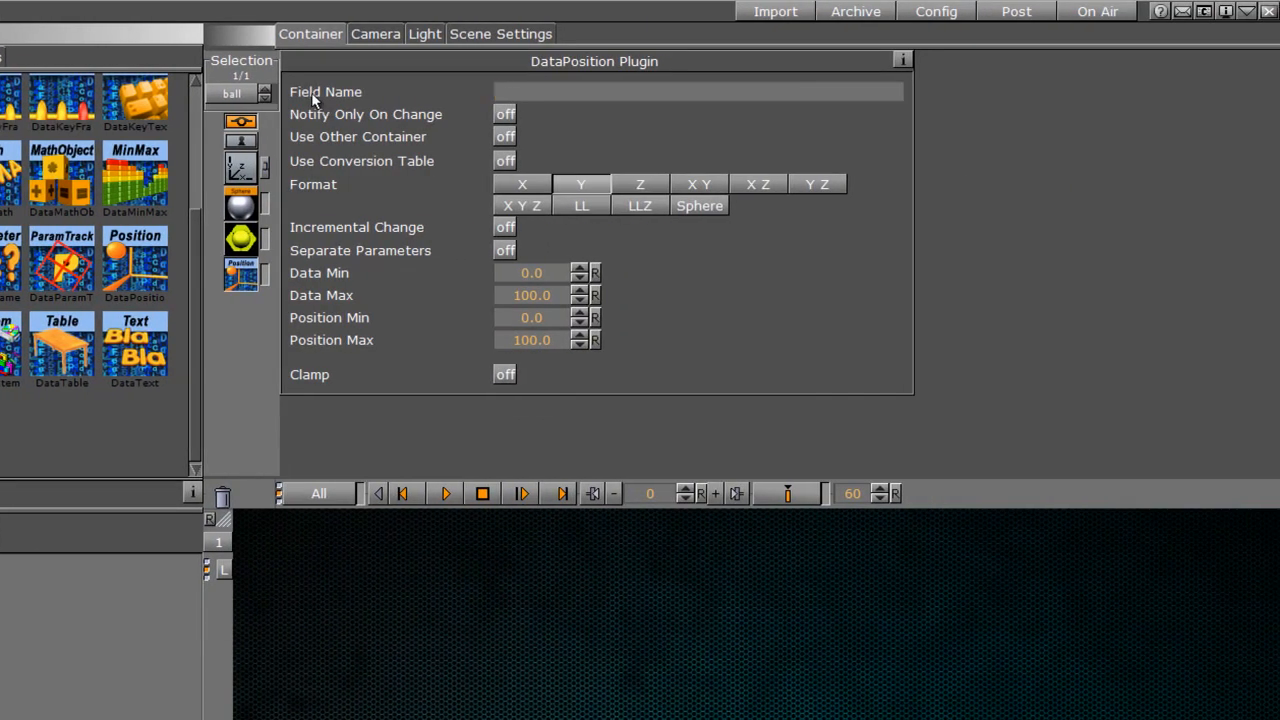
text(pos)
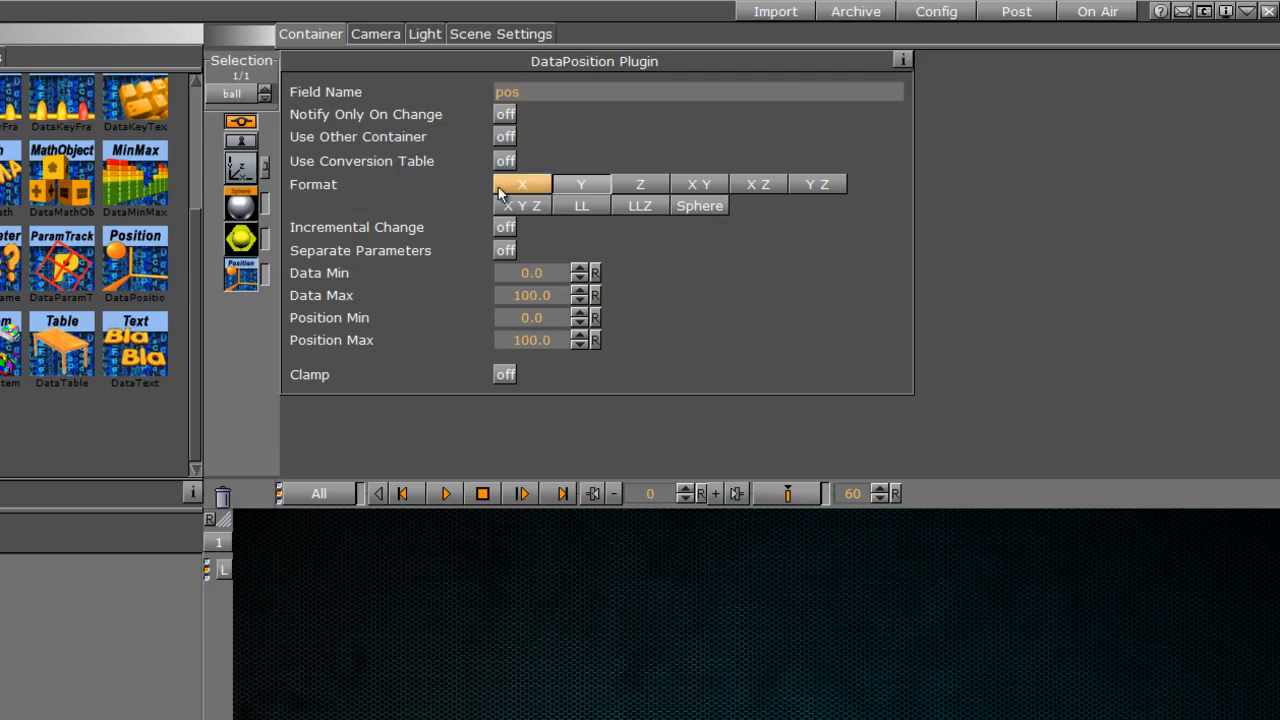
click(596, 189)
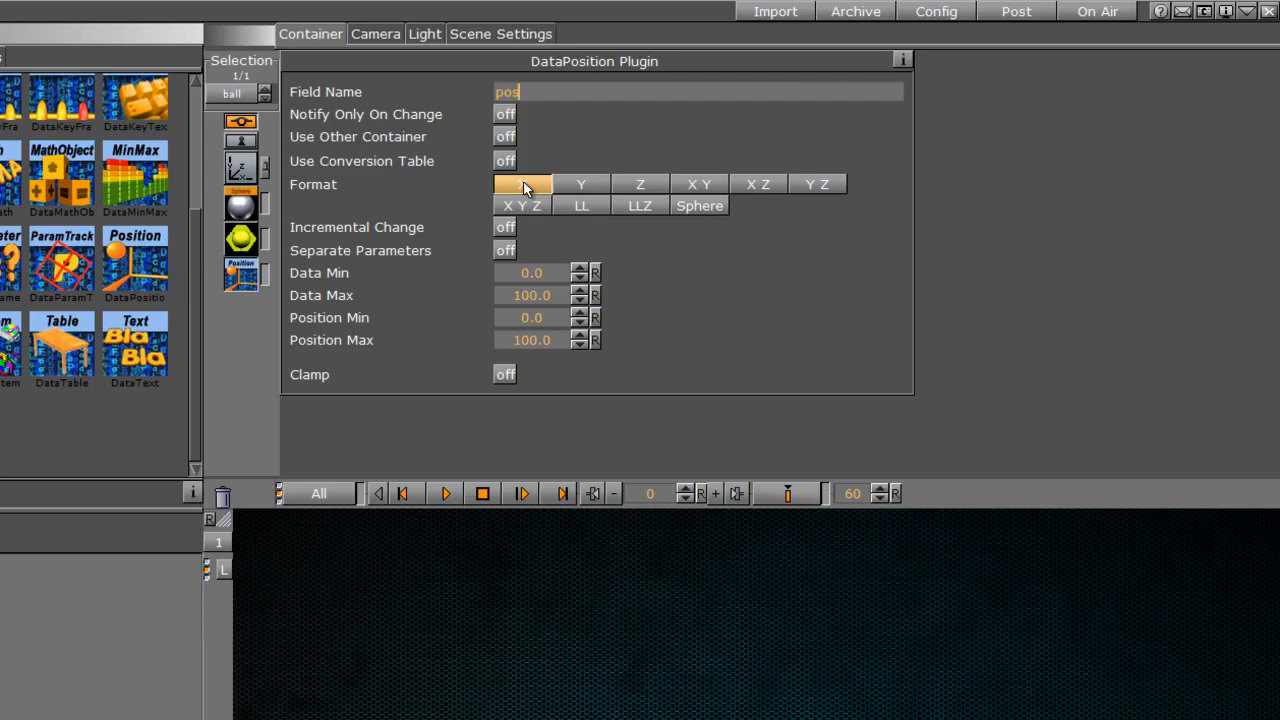
Step: Put the scene on air, switch to Viz Send, and clear its protocol and the previous command
click(1086, 15)
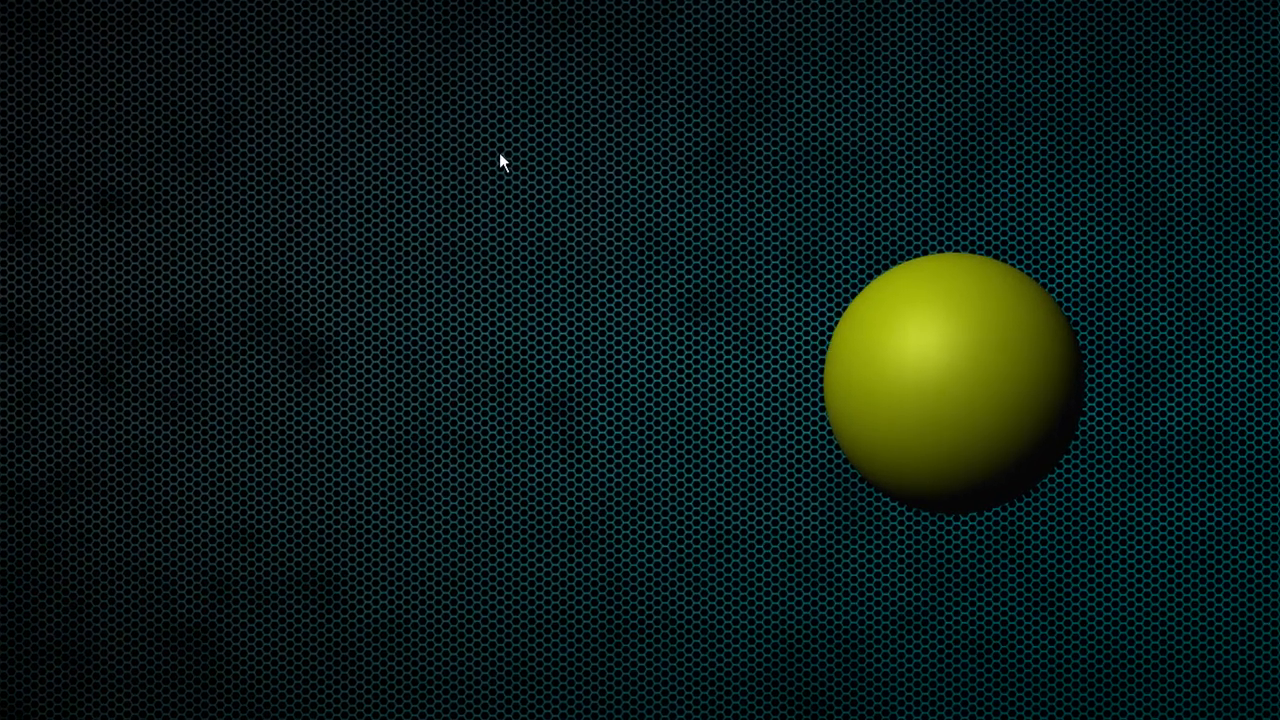
key(alt+Tab)
click(822, 326)
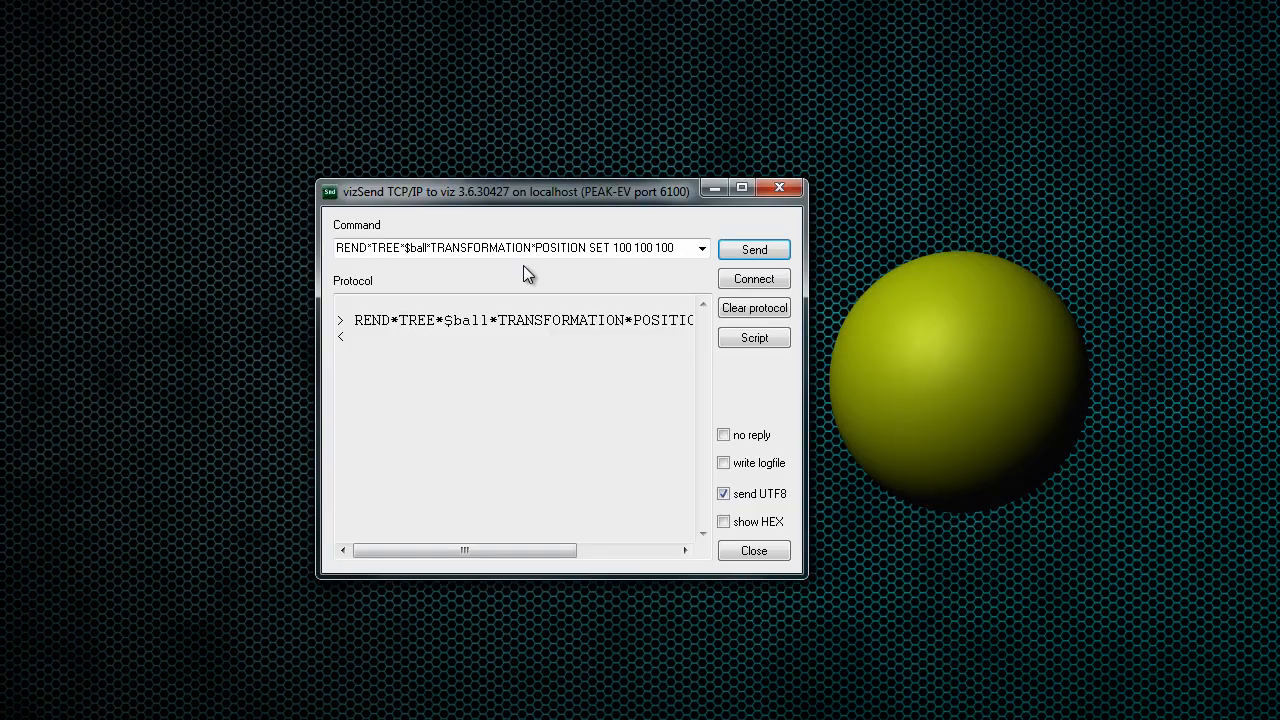
click(745, 308)
key(BackSpace)
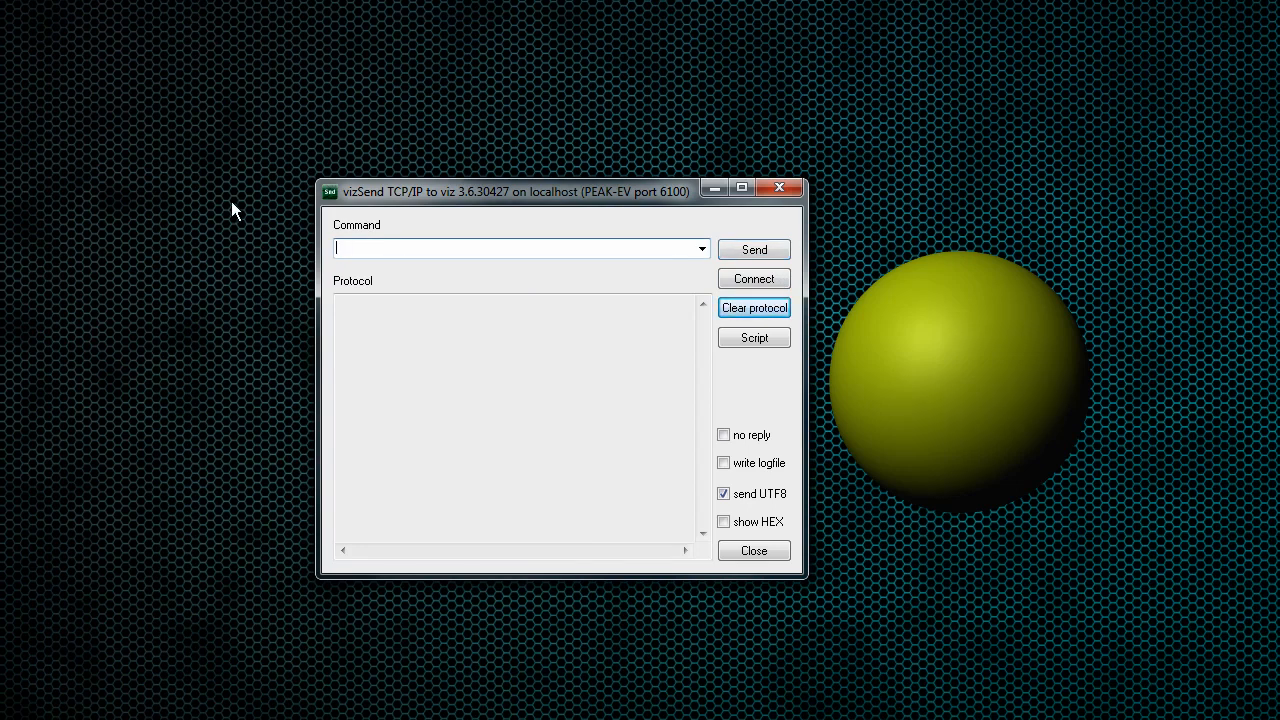
Step: Send the command 0 REND*FUNCTION*DataPool*Data SET pos=89 to move the ball through DataPool
text(0 REN)
text(D*)
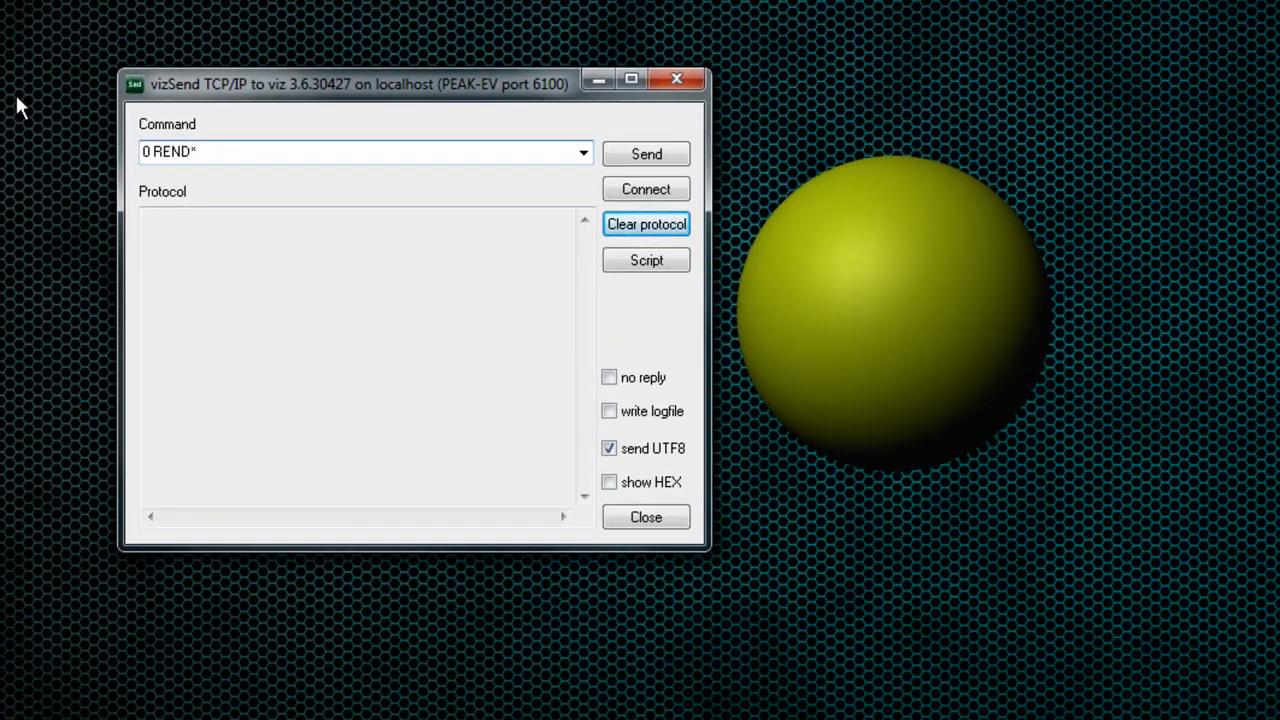
text(FUNCTION*Da)
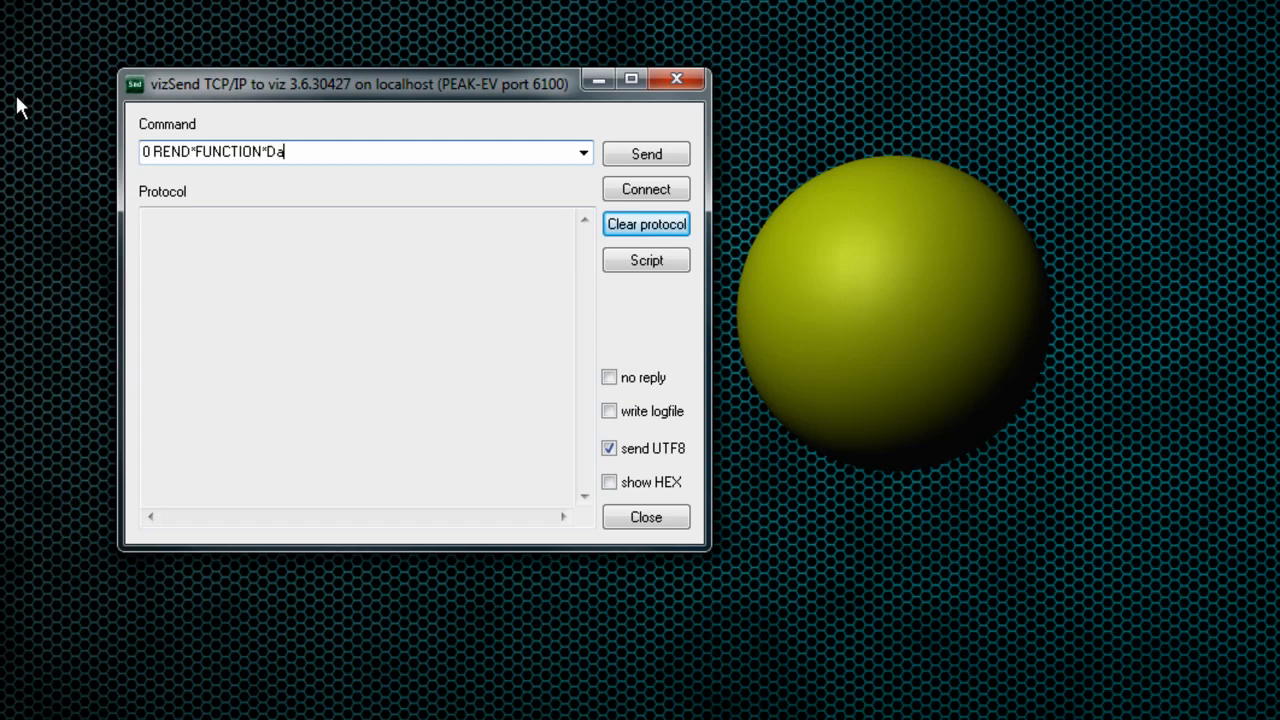
text(taPool*Data SET)
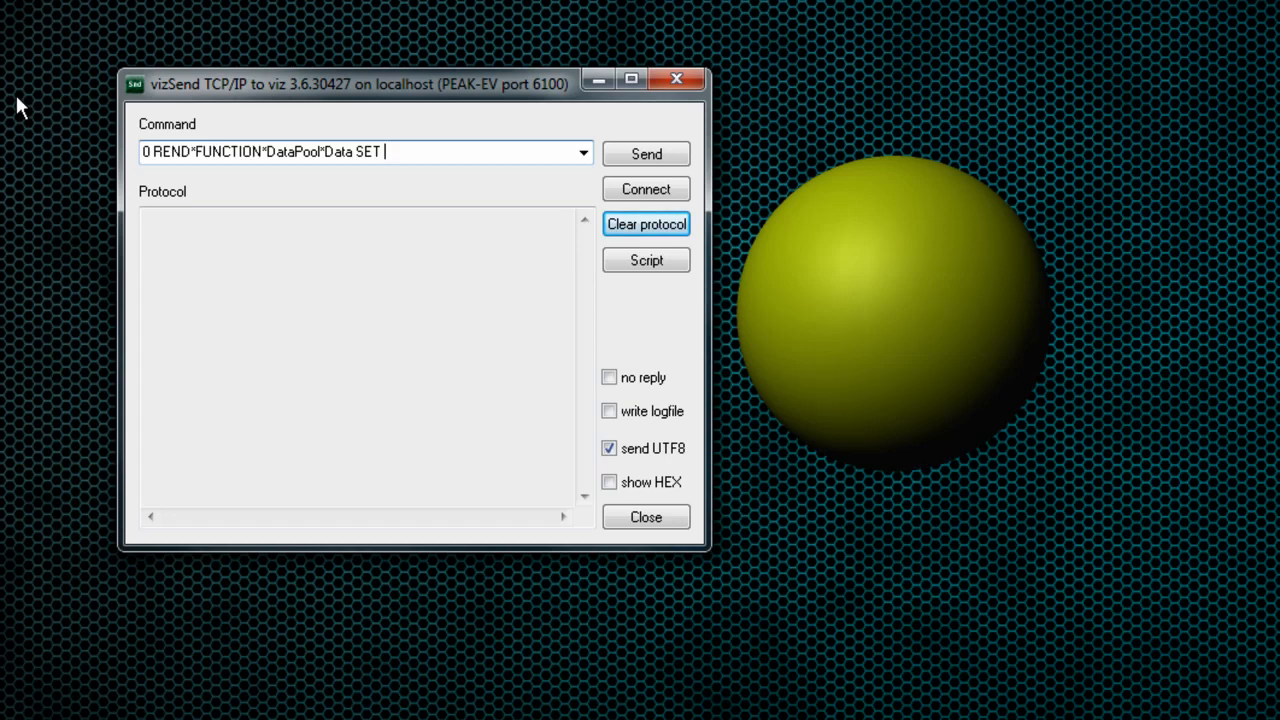
text( pos=89)
click(645, 158)
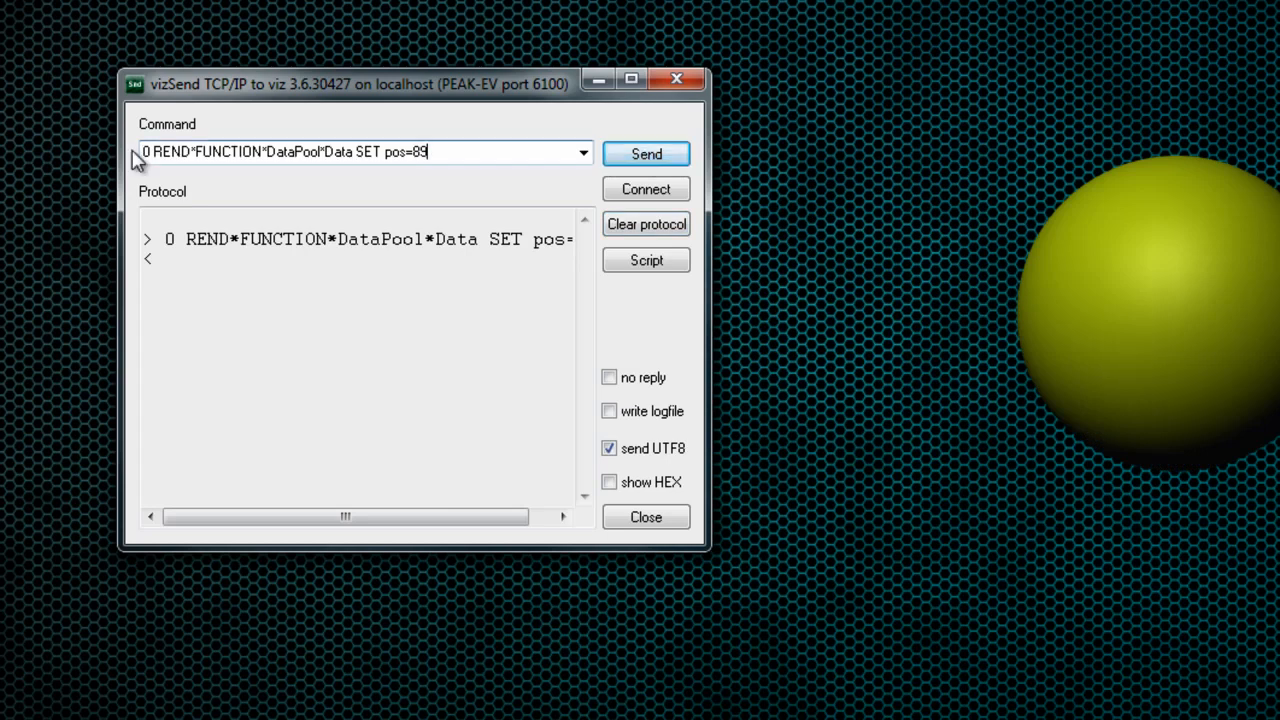
drag(143, 152, 510, 157)
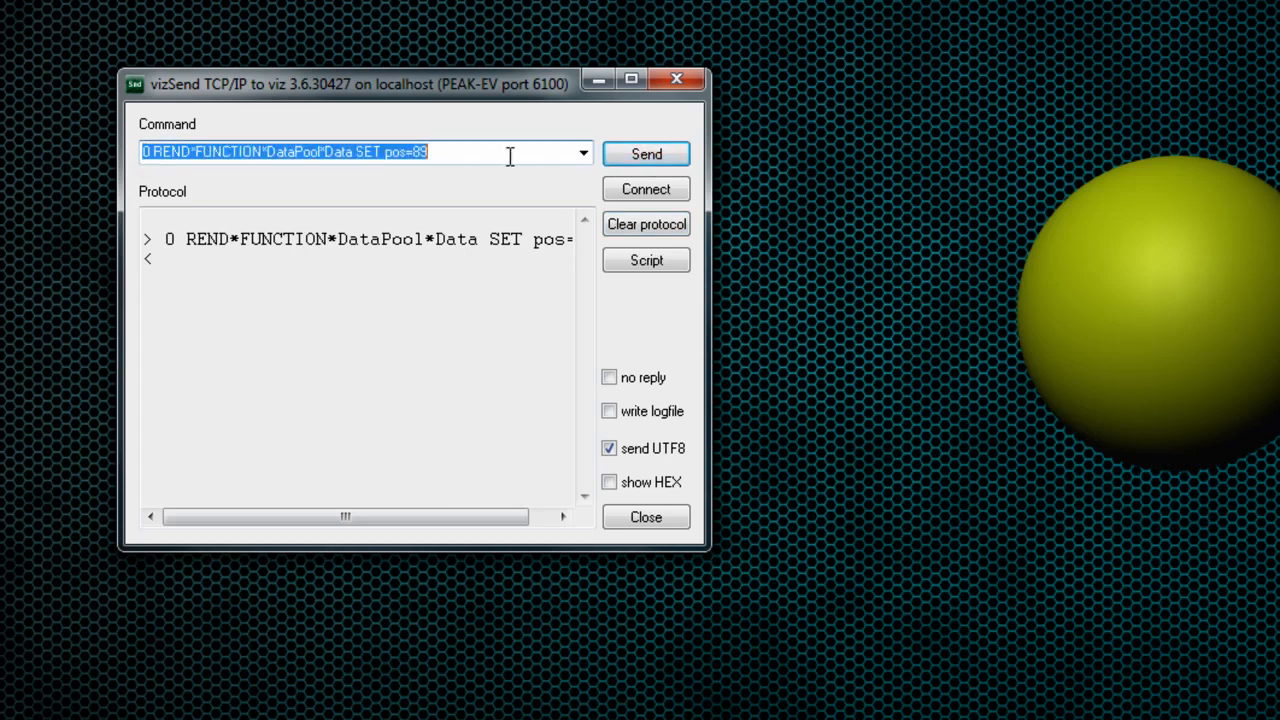
click(448, 152)
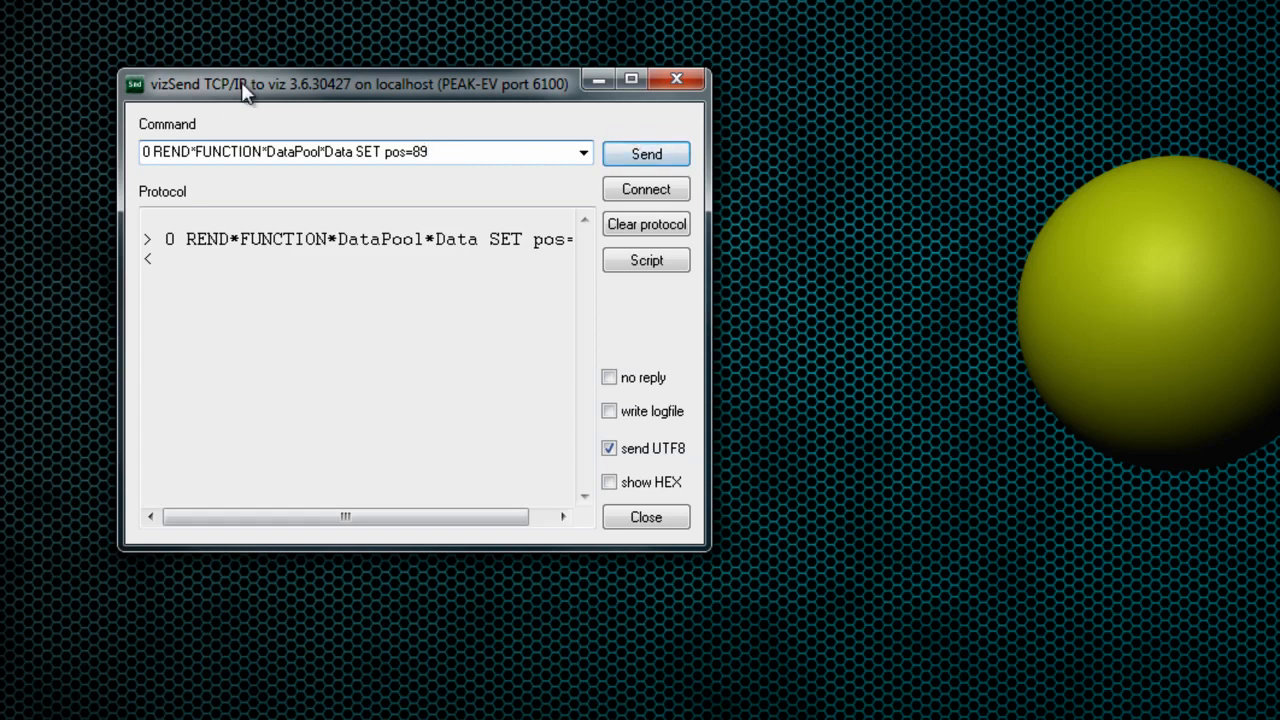
drag(144, 160, 384, 173)
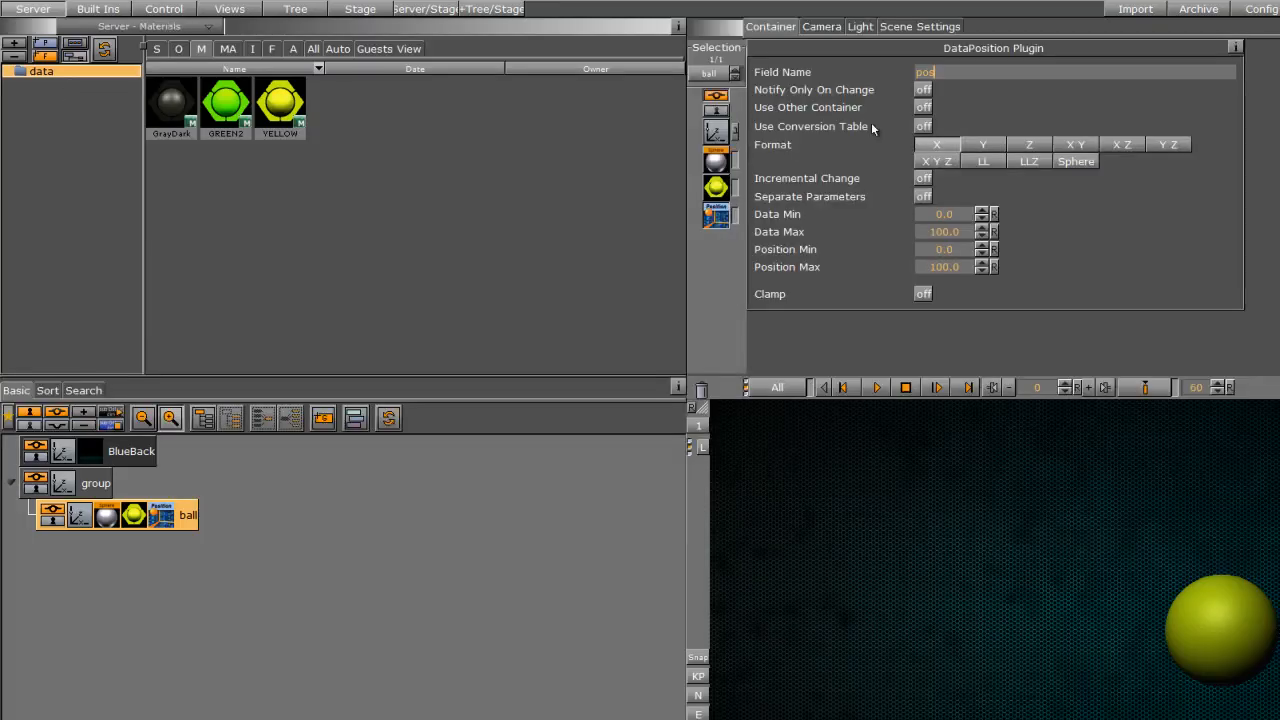
Step: Change the data in the DataPool plugin of the scene settings to pos=45
click(893, 29)
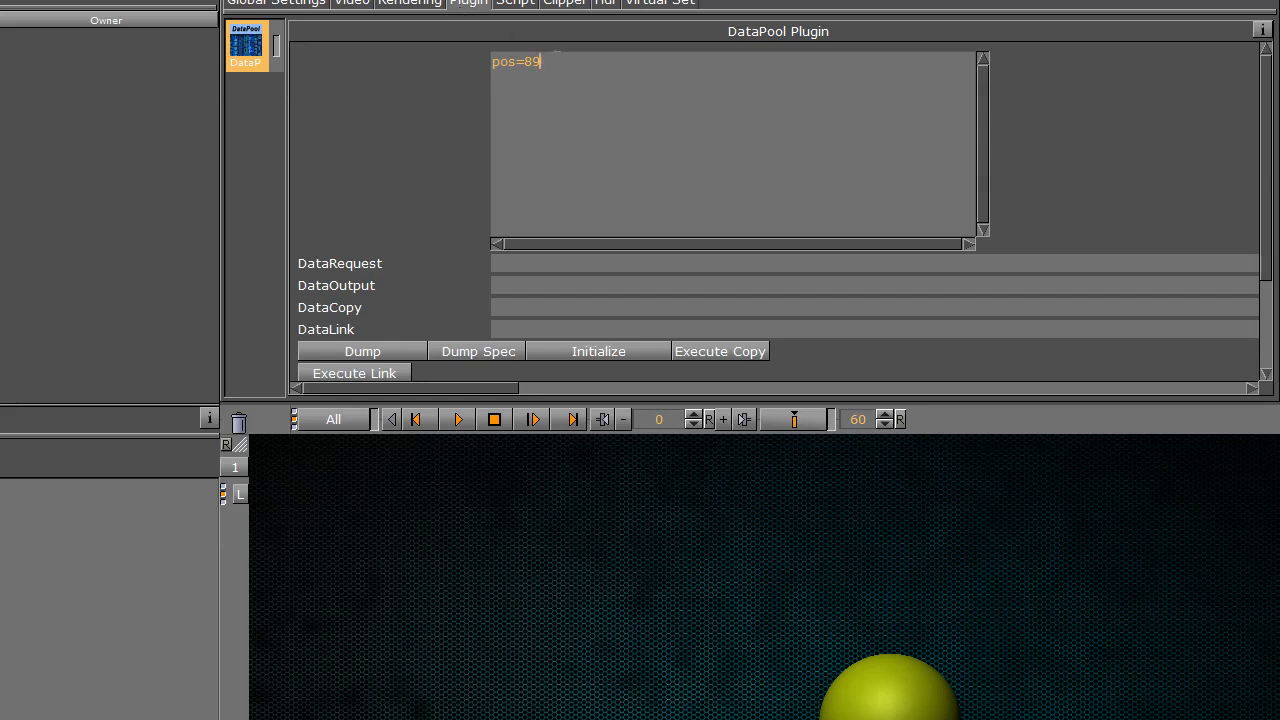
key(BackSpace)
key(BackSpace)
text(450)
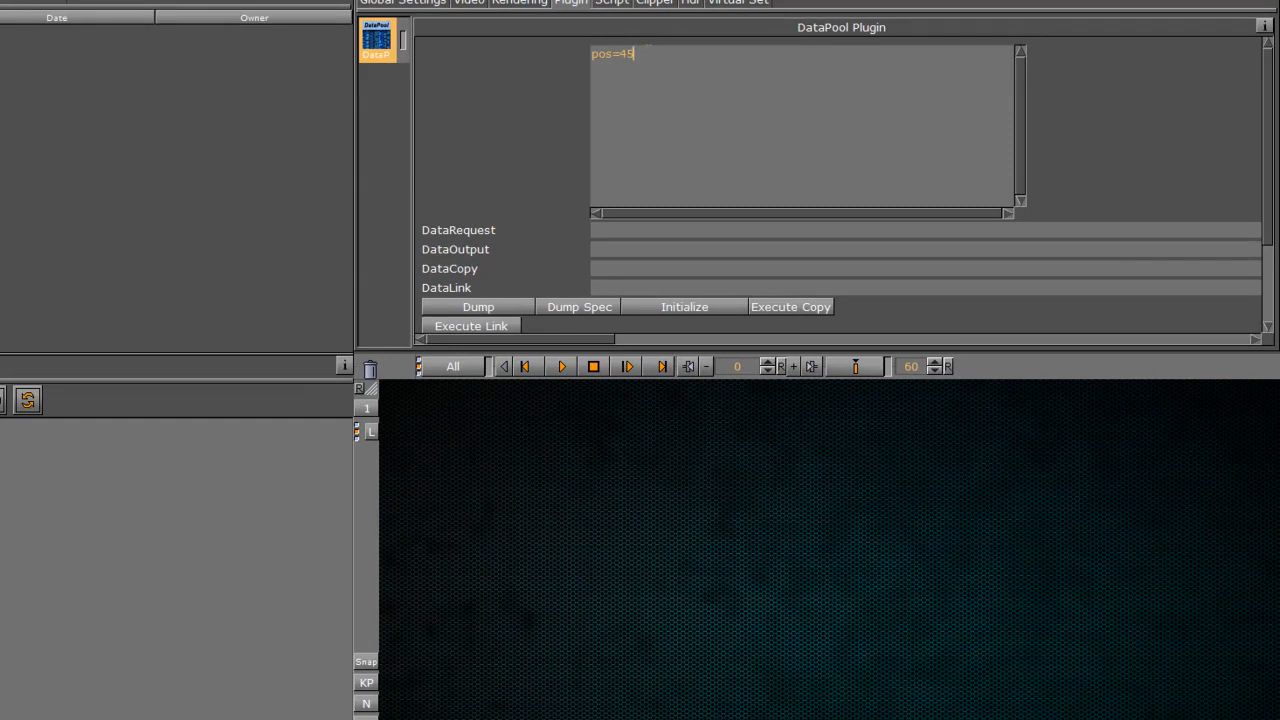
key(BackSpace)
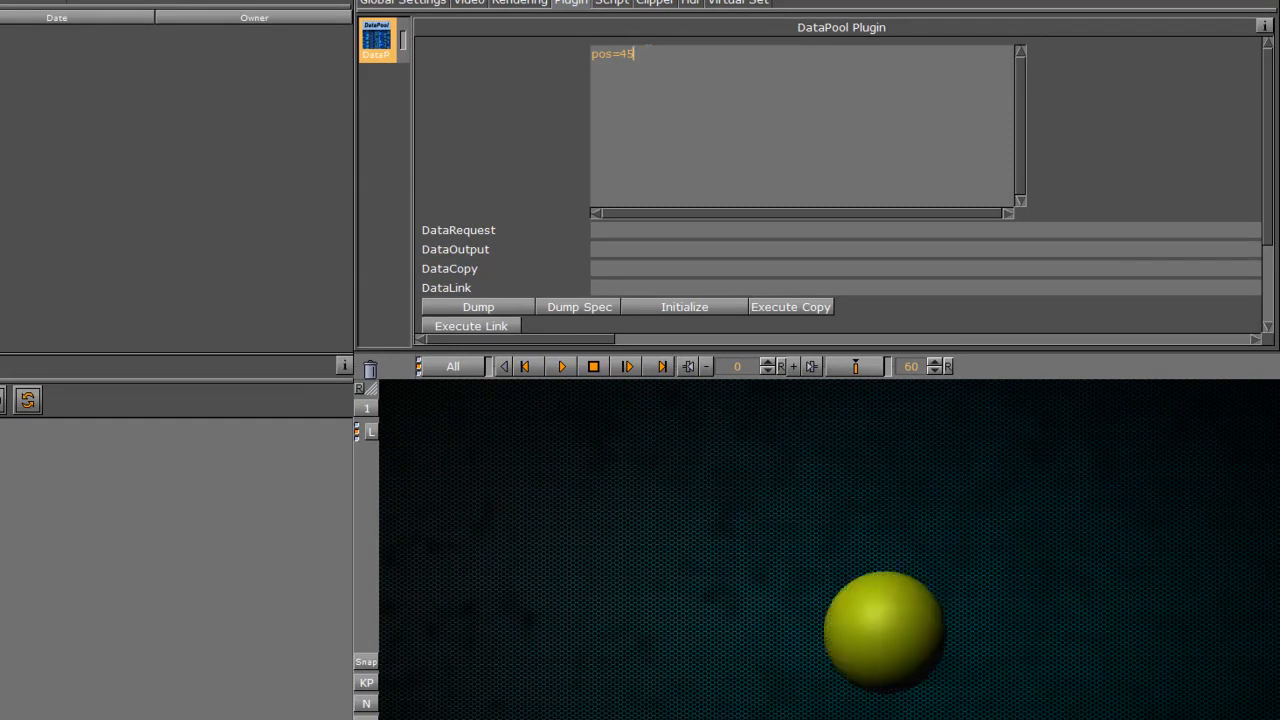